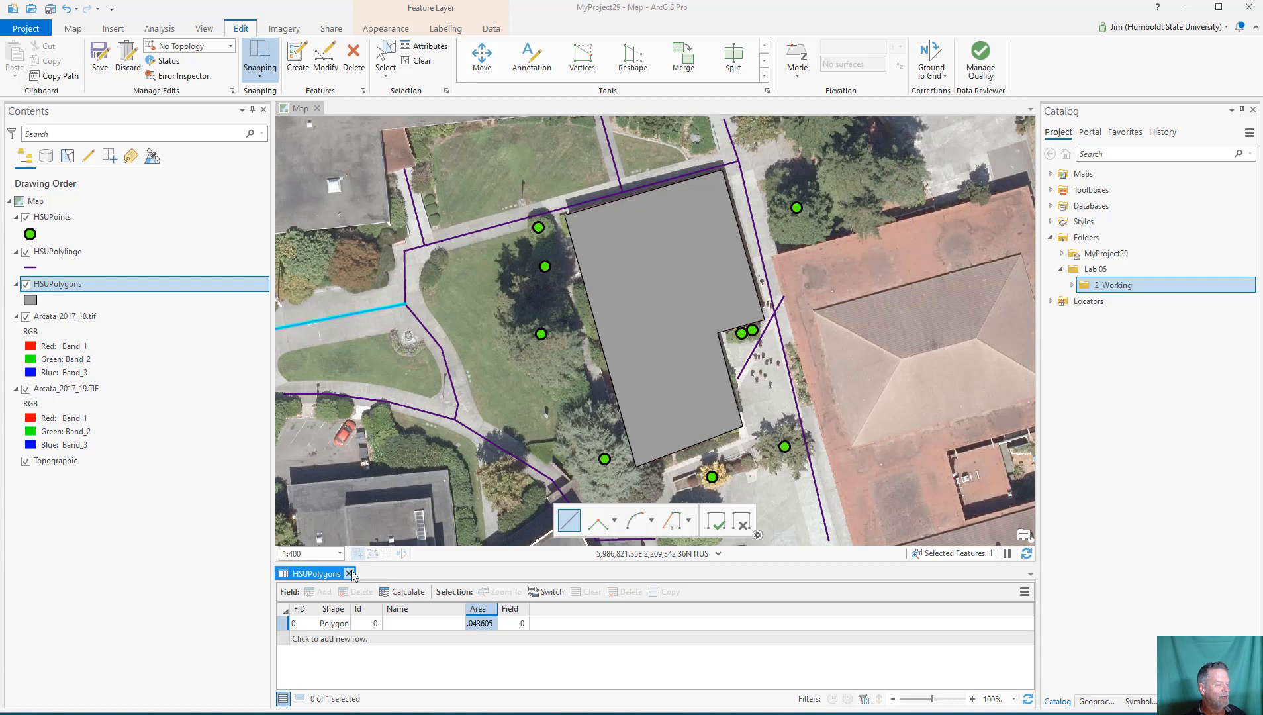
# - Close the HSUPolygons attribute table and set the application's metadata style to North American Profile of ISO19115 2003
pyautogui.click(349, 573)
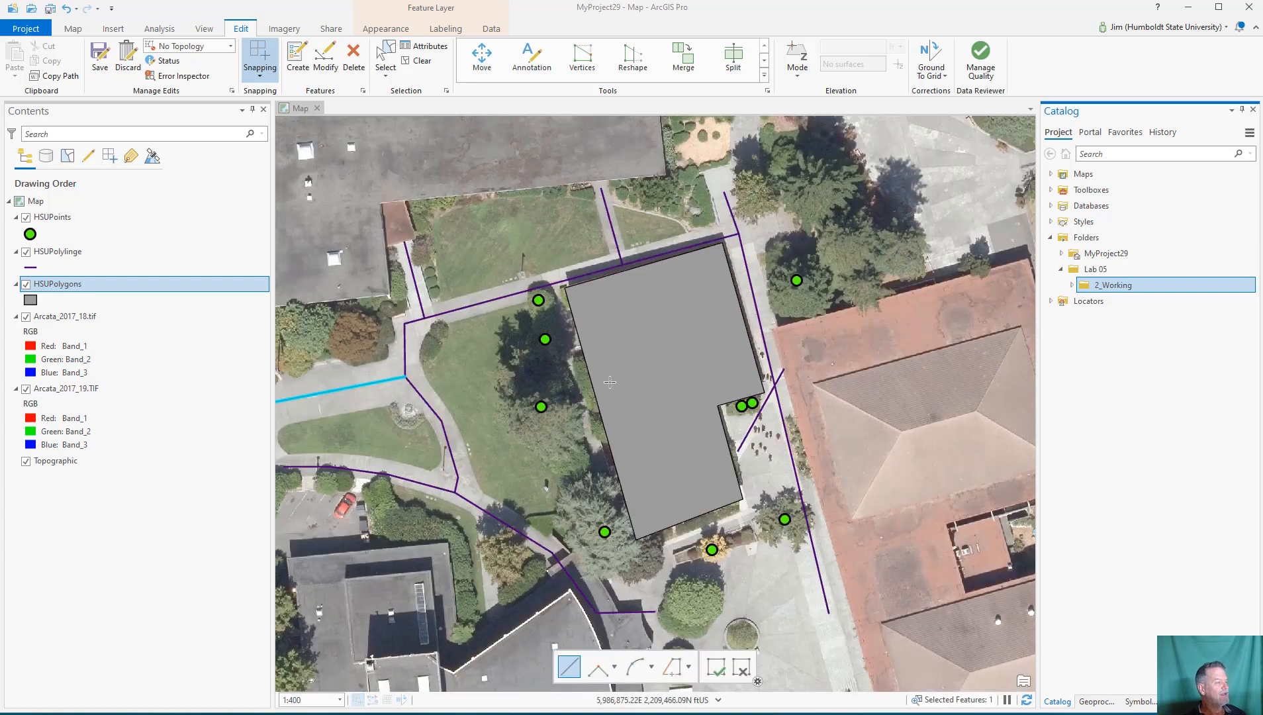
pyautogui.click(30, 29)
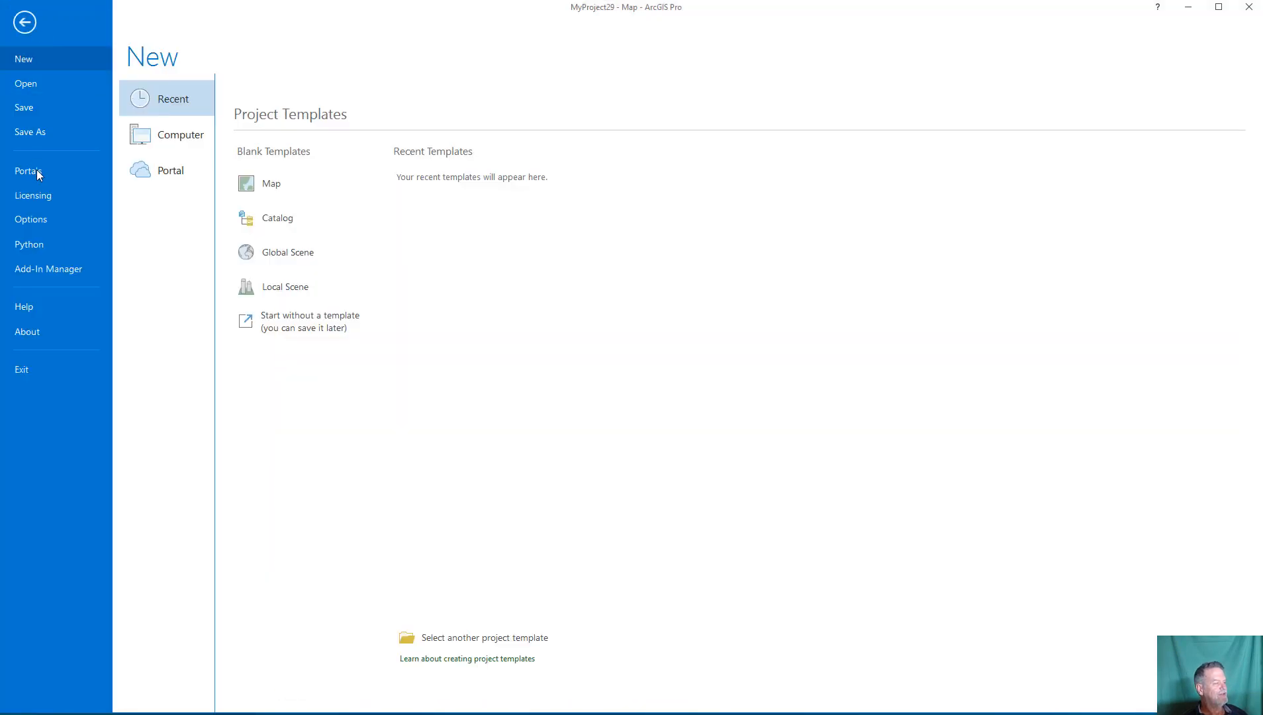
pyautogui.click(31, 219)
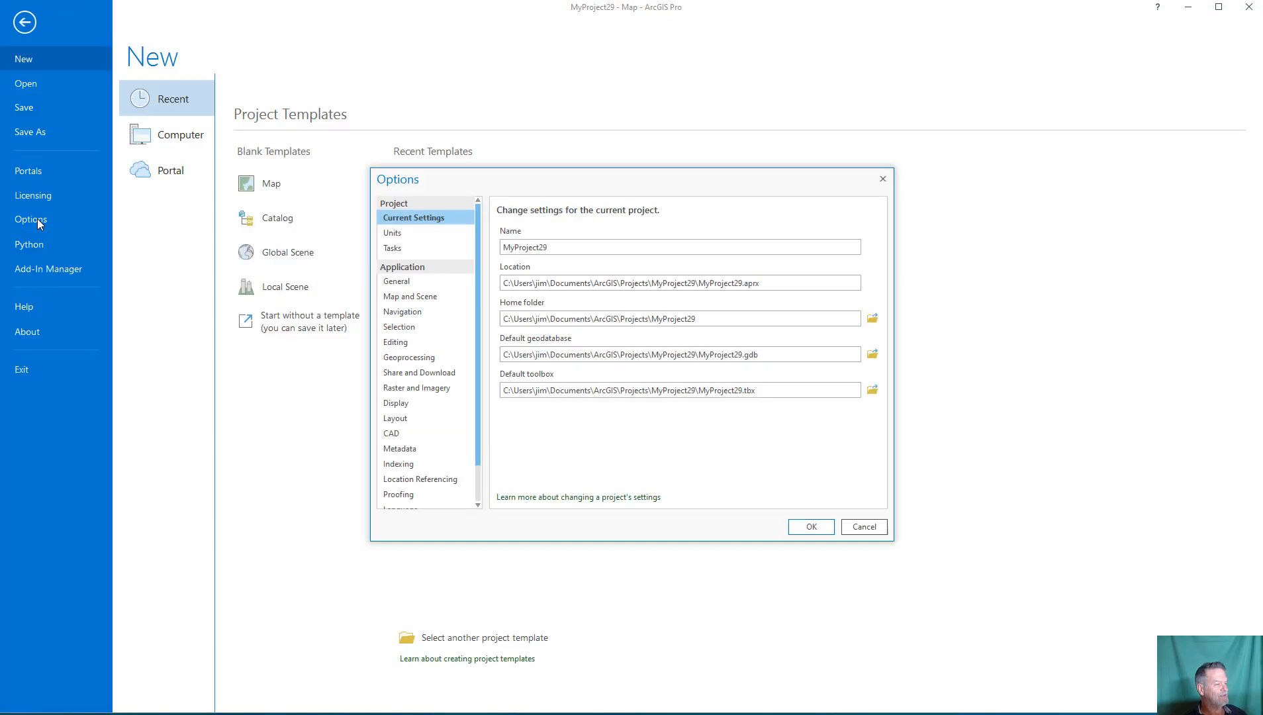
pyautogui.click(400, 448)
pyautogui.click(598, 256)
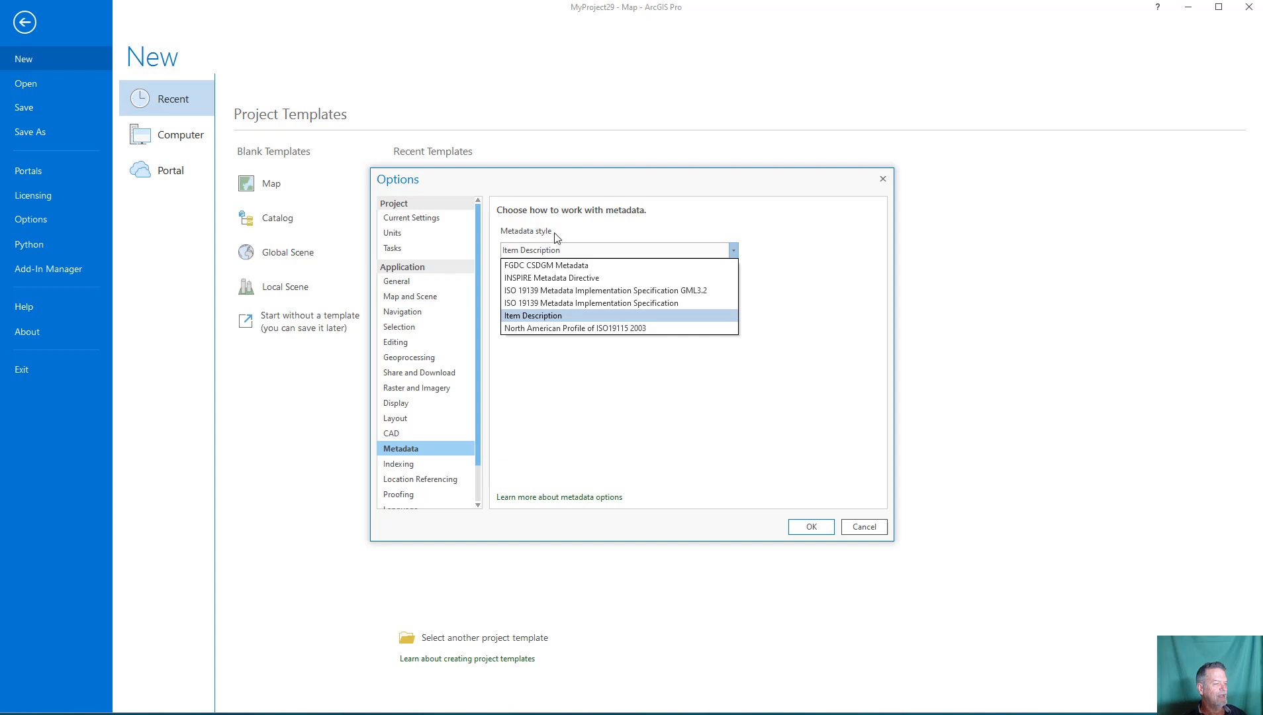
pyautogui.click(597, 329)
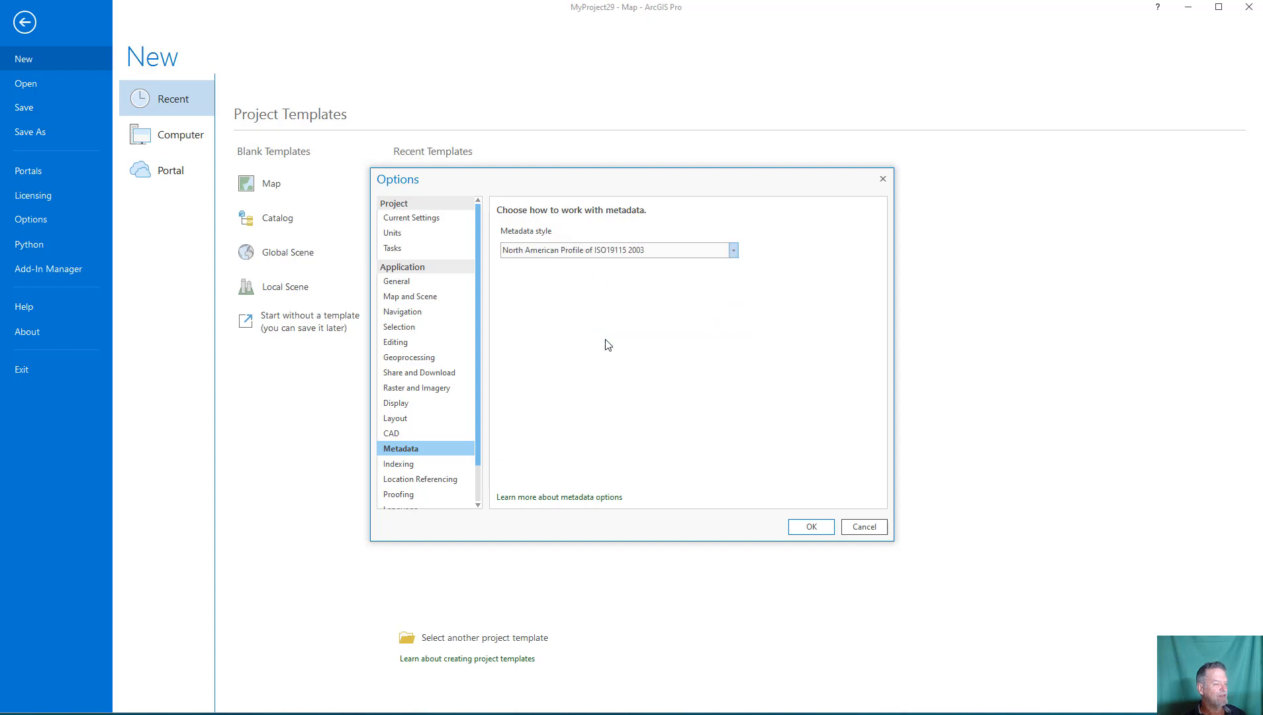
pyautogui.click(809, 526)
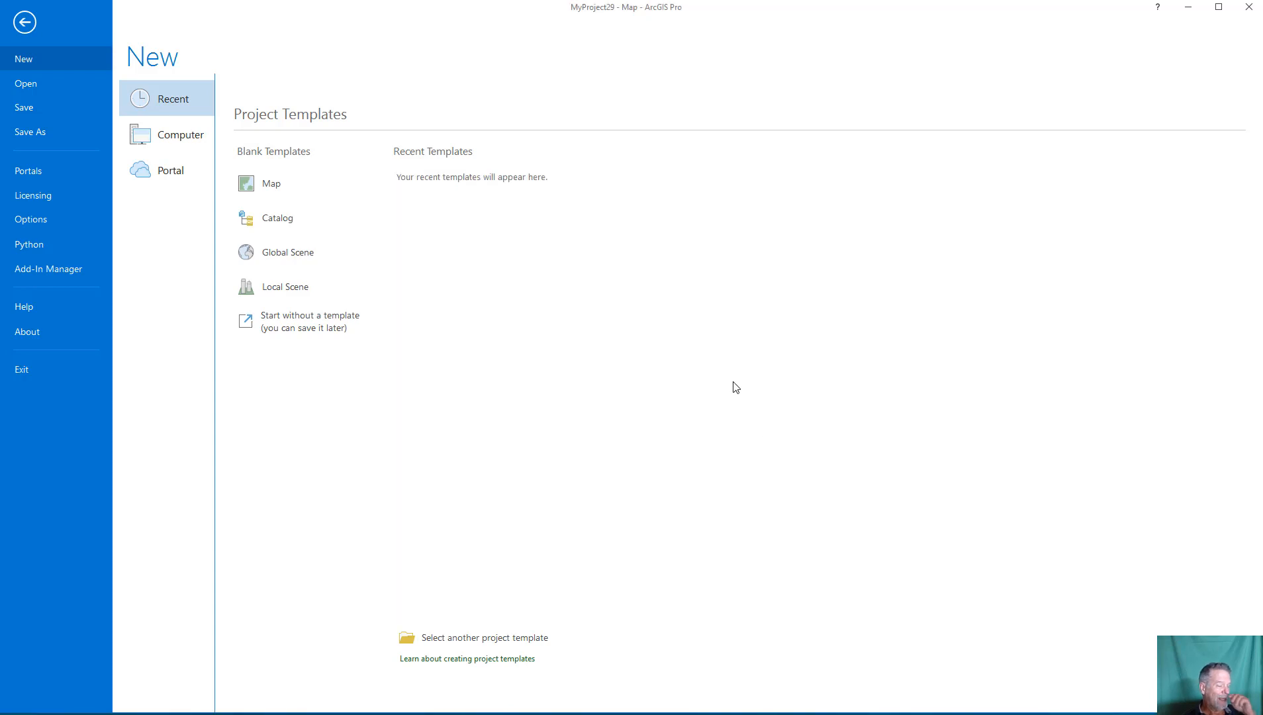
pyautogui.click(24, 22)
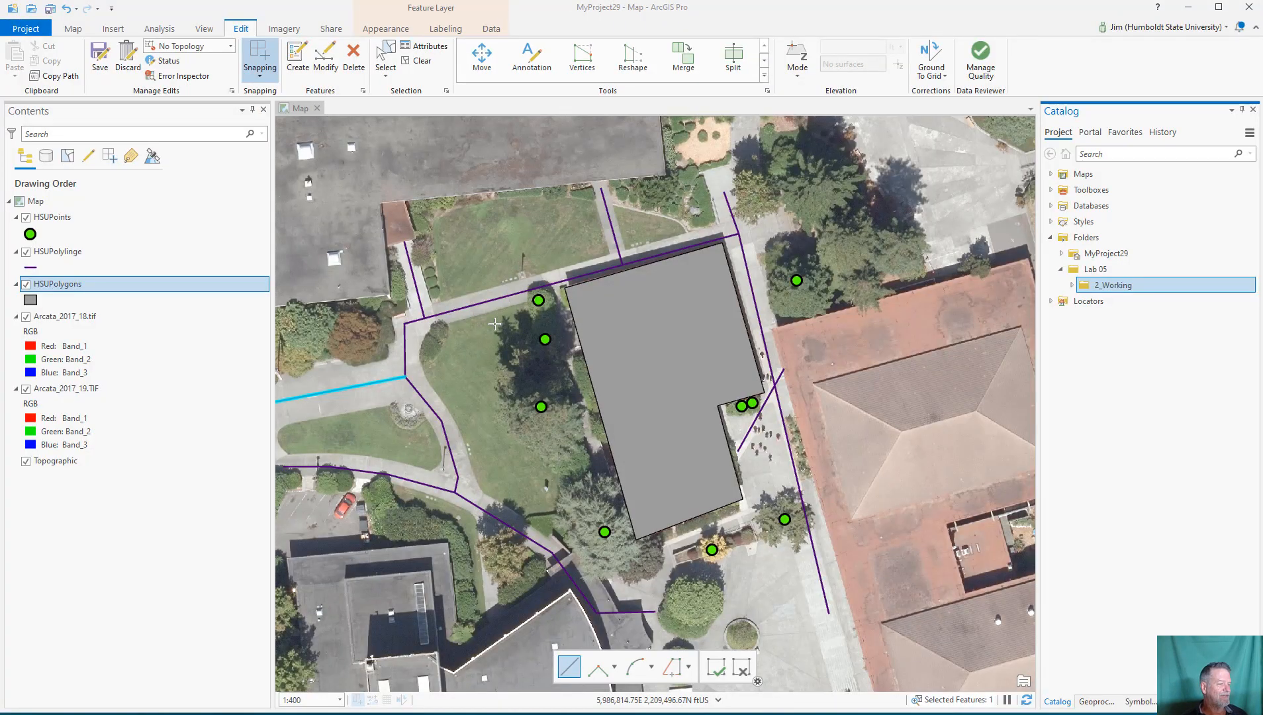
# - Expand the 2_Working folder to list its shapefiles and save all pending feature edits
pyautogui.click(1071, 286)
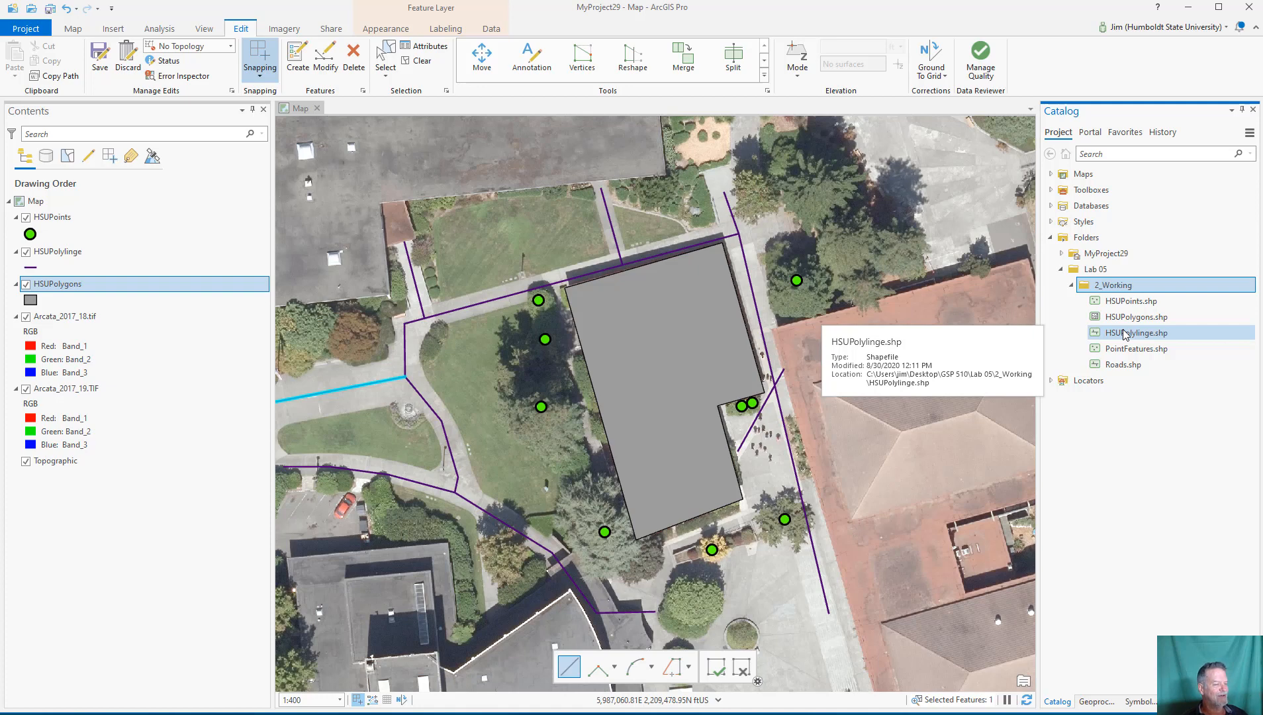
pyautogui.click(100, 58)
pyautogui.click(645, 374)
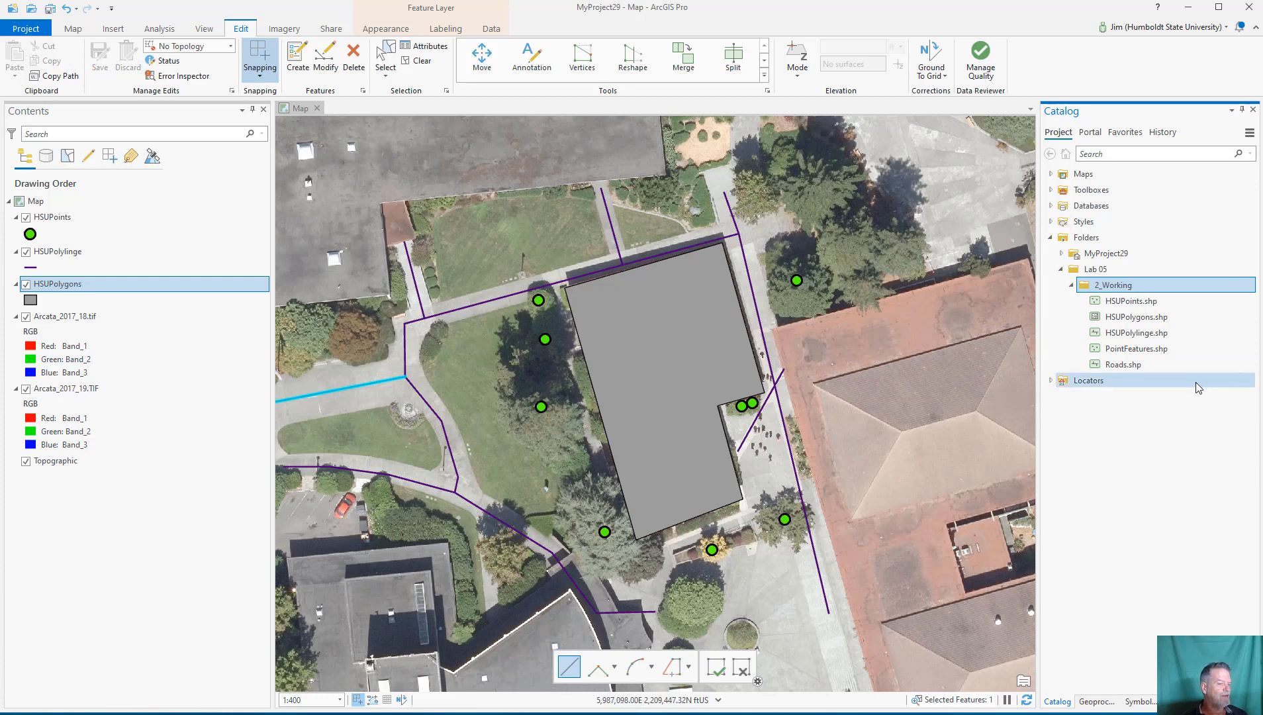
# - Rename the shapefile HSUPolylinge.shp in the 2_Working folder to HSUPolyline.shp
pyautogui.rightClick(1149, 333)
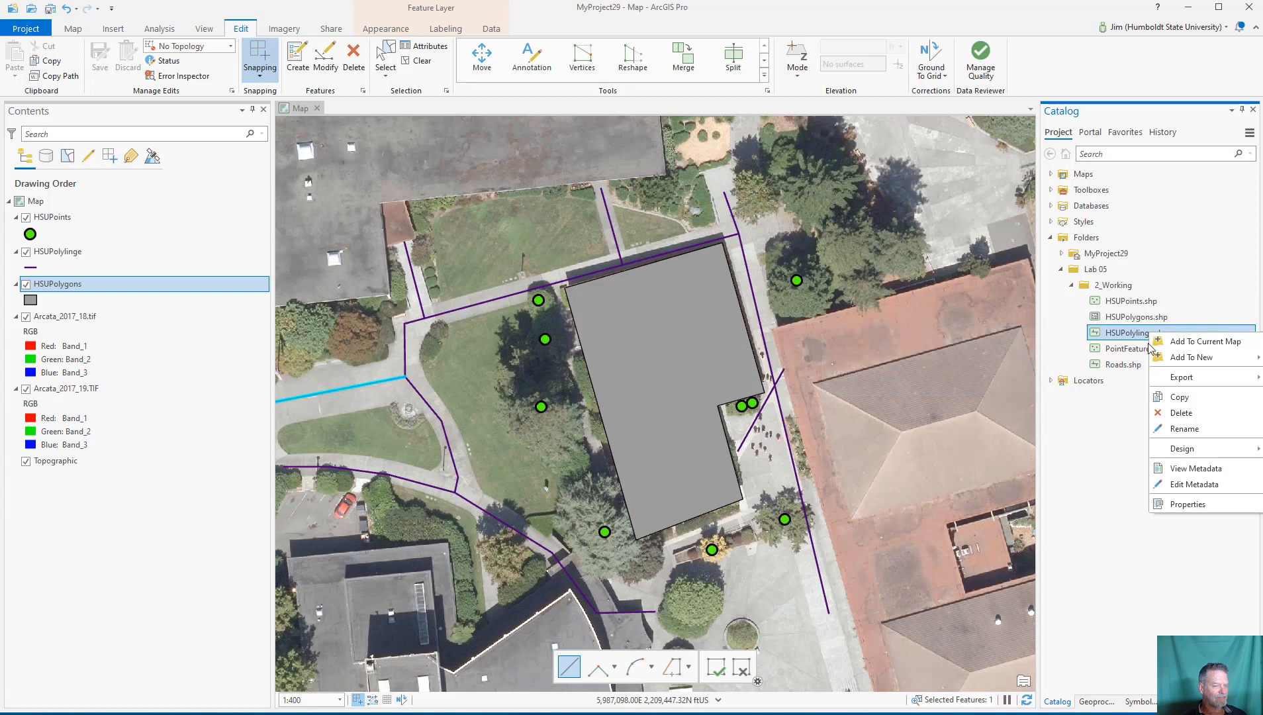
pyautogui.click(1183, 429)
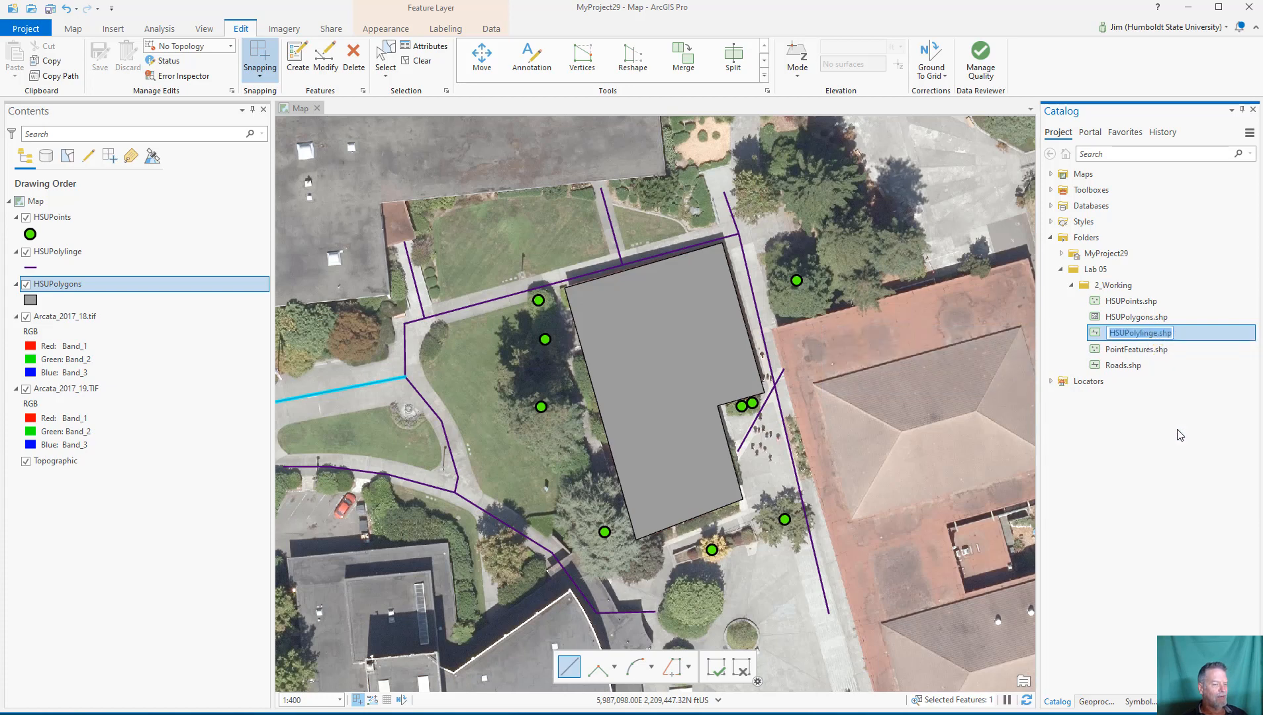
pyautogui.click(1152, 338)
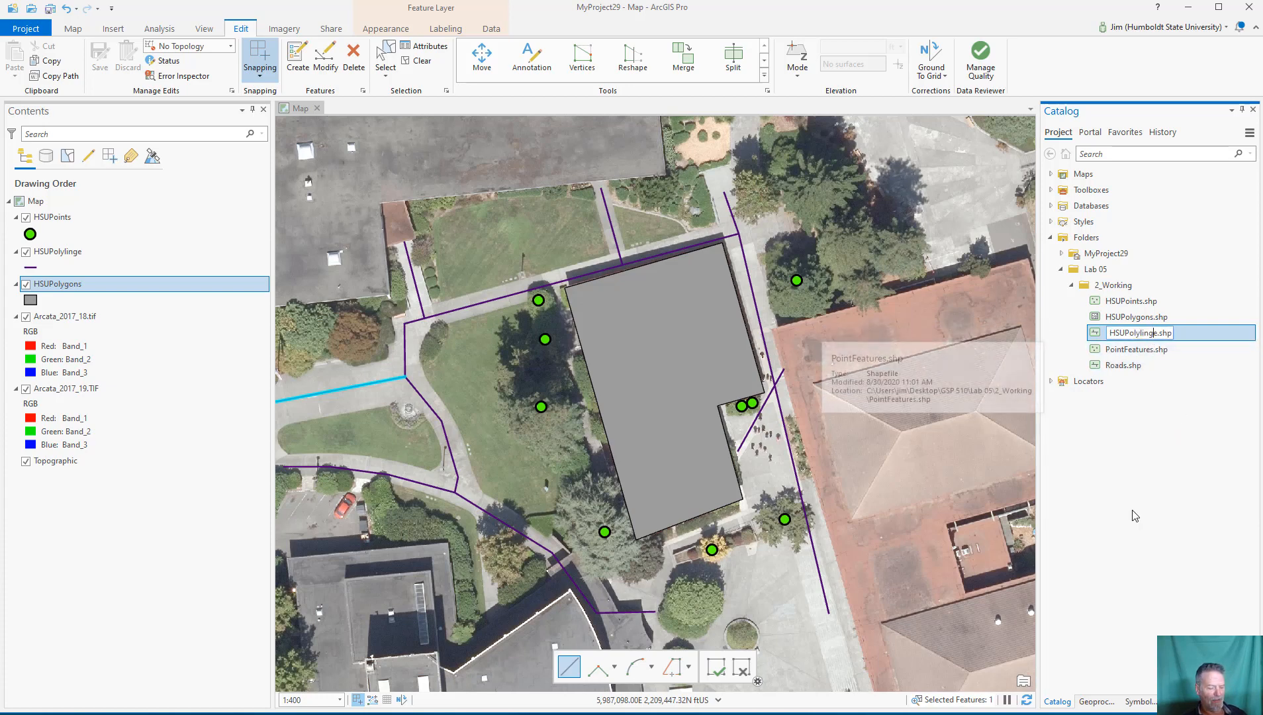
pyautogui.press('BackSpace')
pyautogui.press('Return')
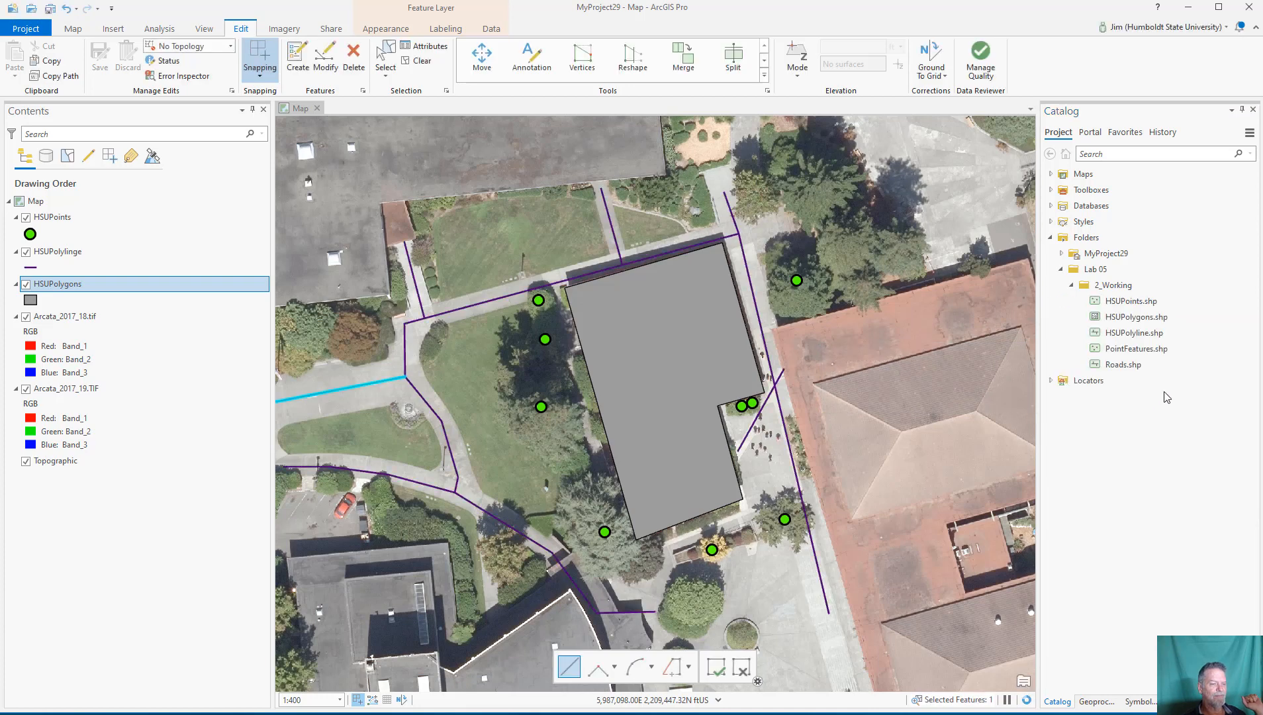
# - Open the metadata of HSUPolygons.shp for editing
pyautogui.rightClick(1132, 302)
pyautogui.click(1116, 344)
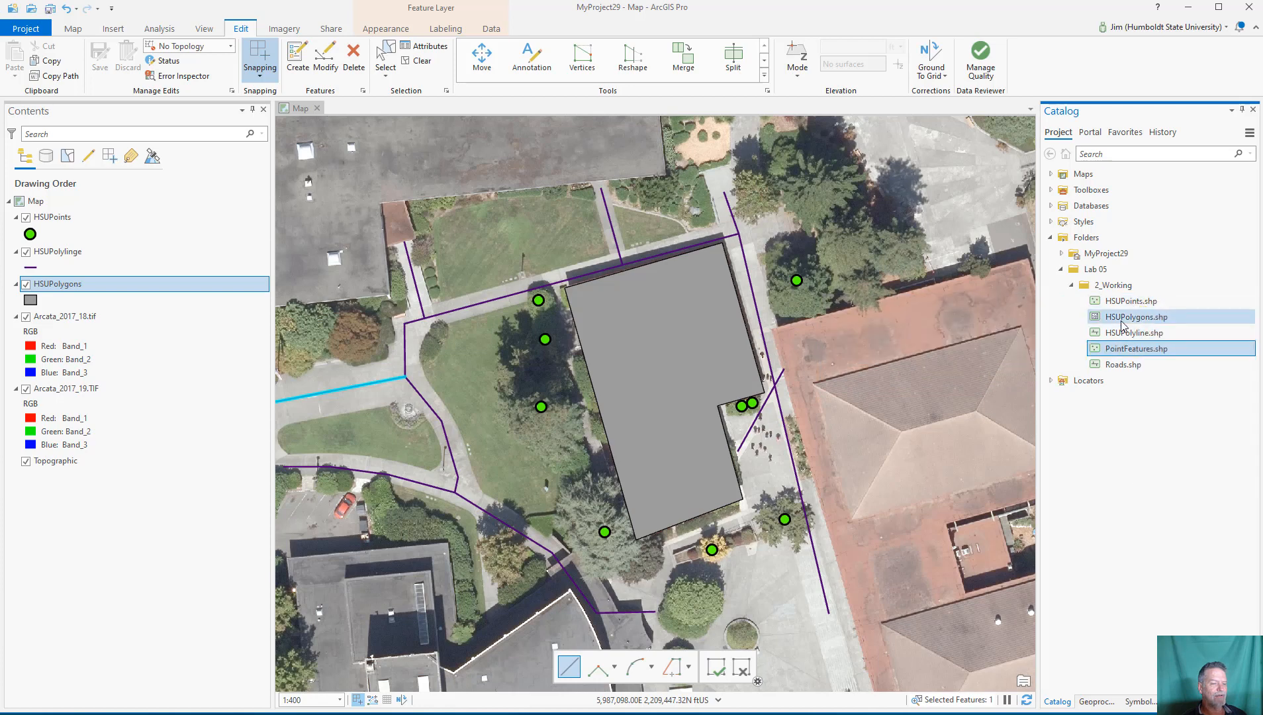
pyautogui.rightClick(1125, 317)
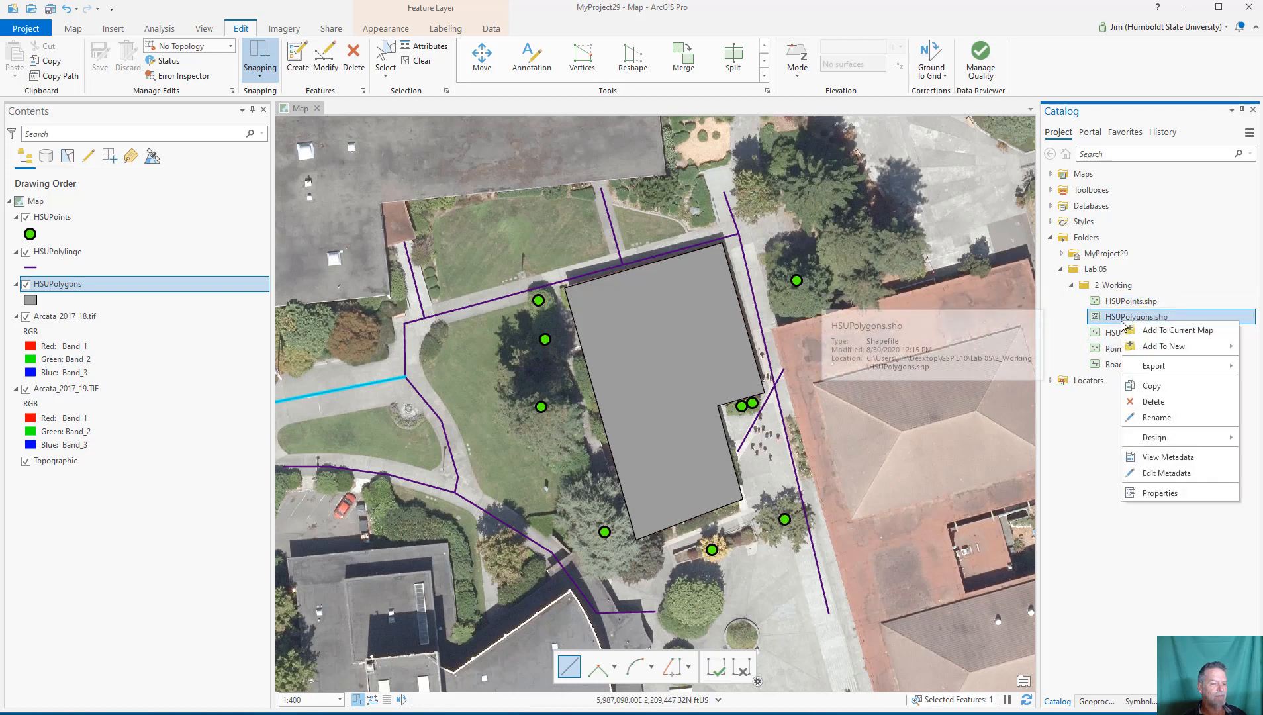
pyautogui.click(1159, 473)
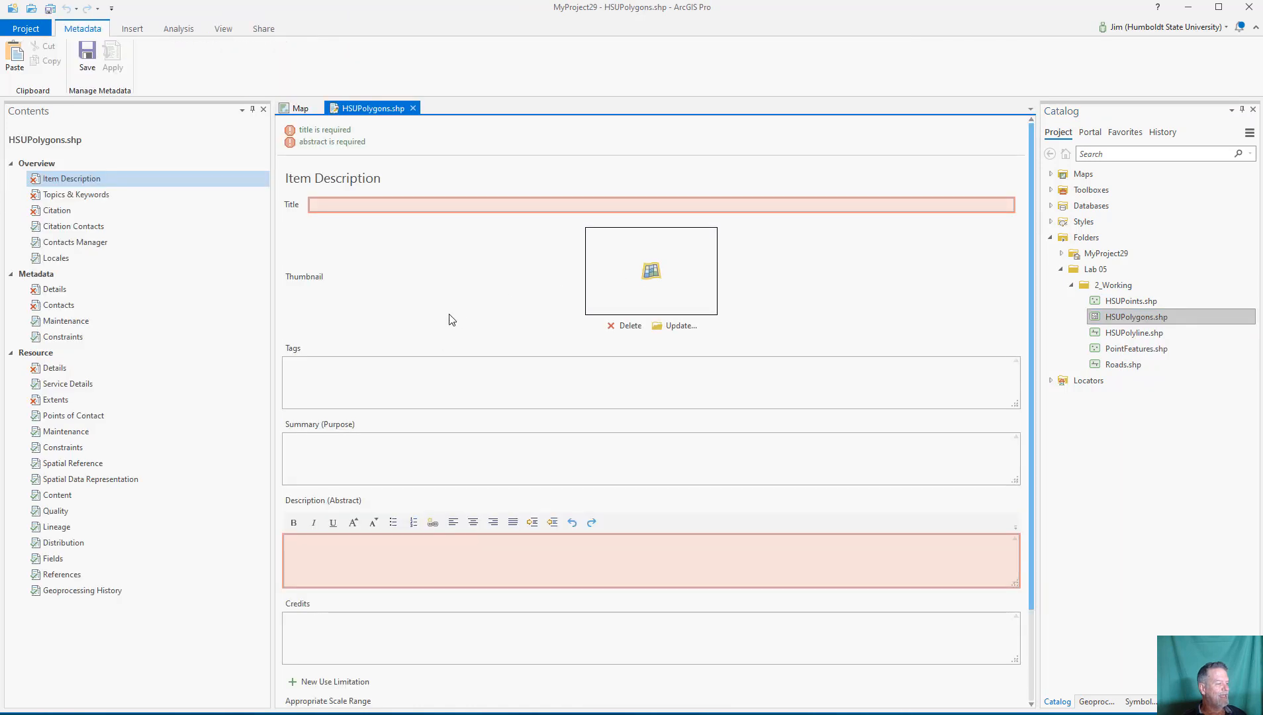
# - In the item description, enter the title "Buildings" and the description (abstract) "Short descriptions"
pyautogui.click(459, 204)
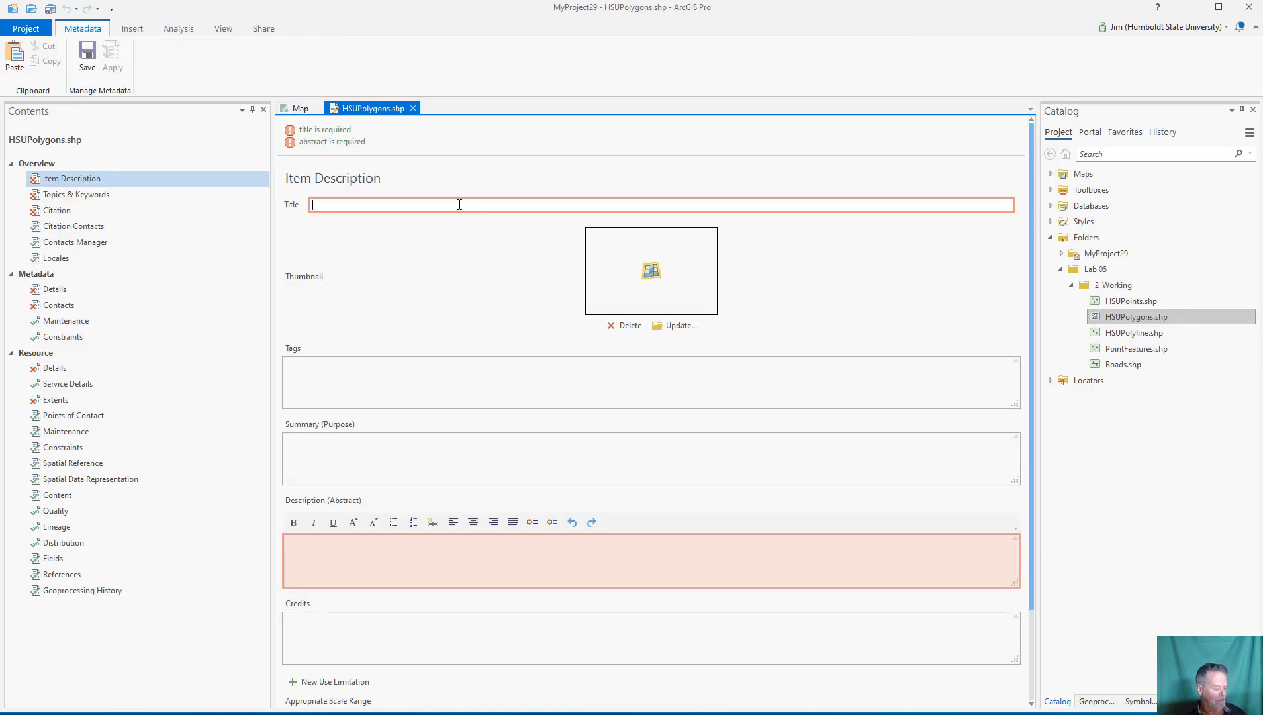
pyautogui.write('Buildings')
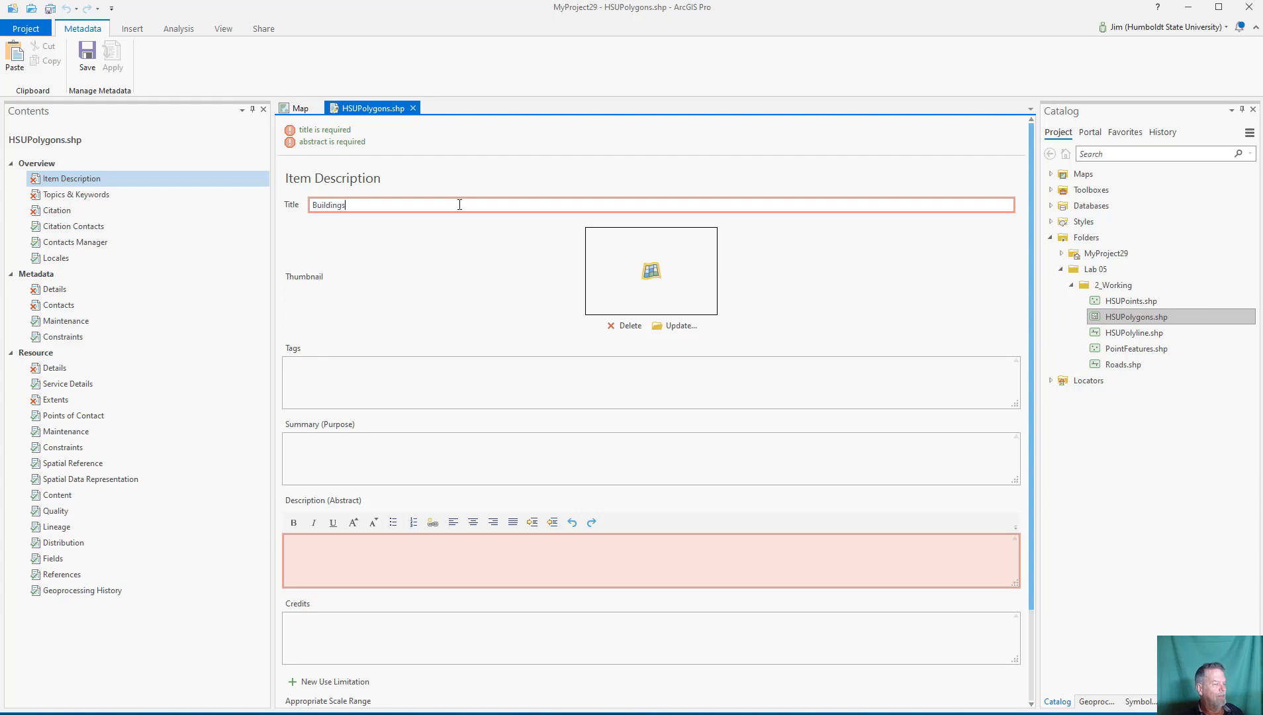
pyautogui.click(458, 562)
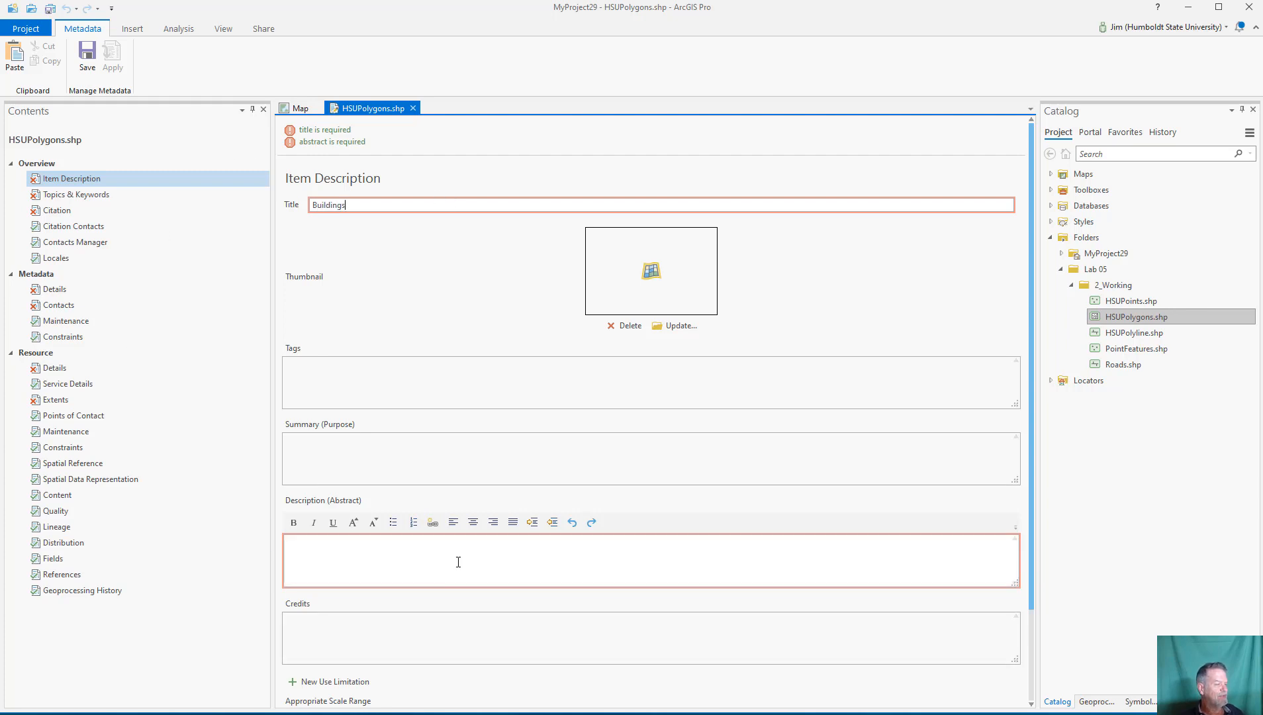
pyautogui.scroll(-3, 451, 544)
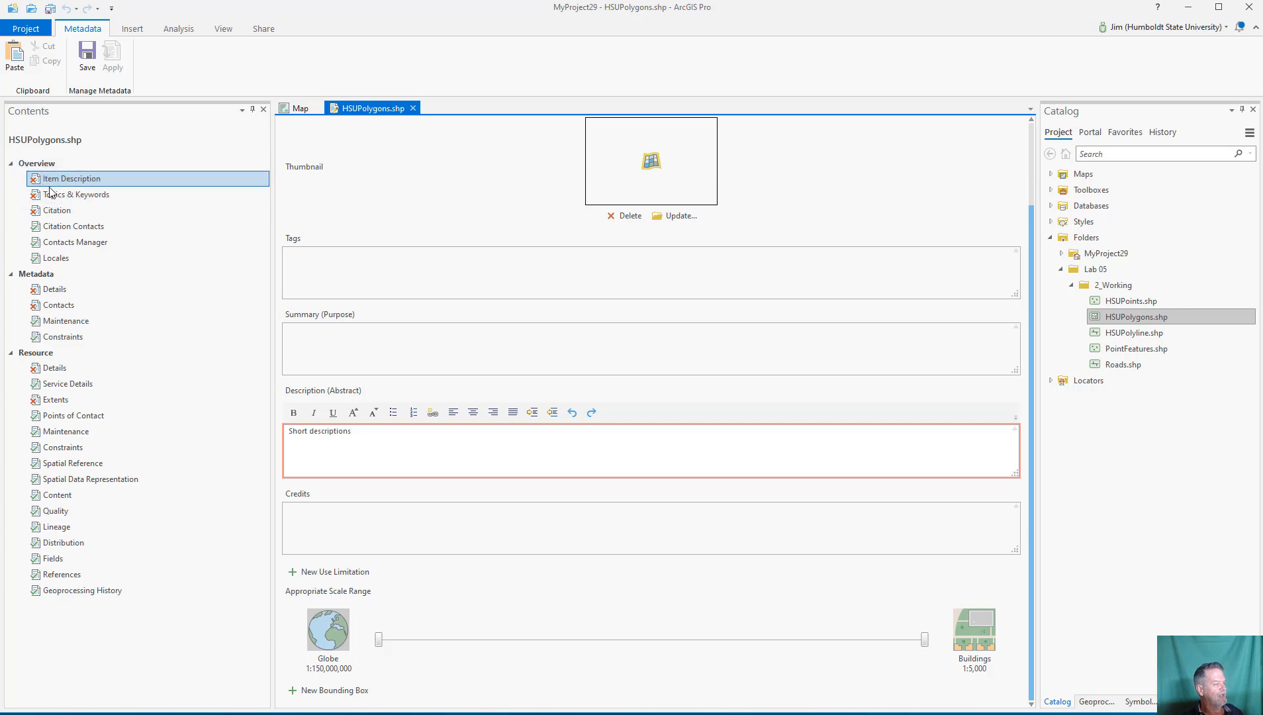
pyautogui.scroll(3, 362, 268)
pyautogui.scroll(-2, 457, 468)
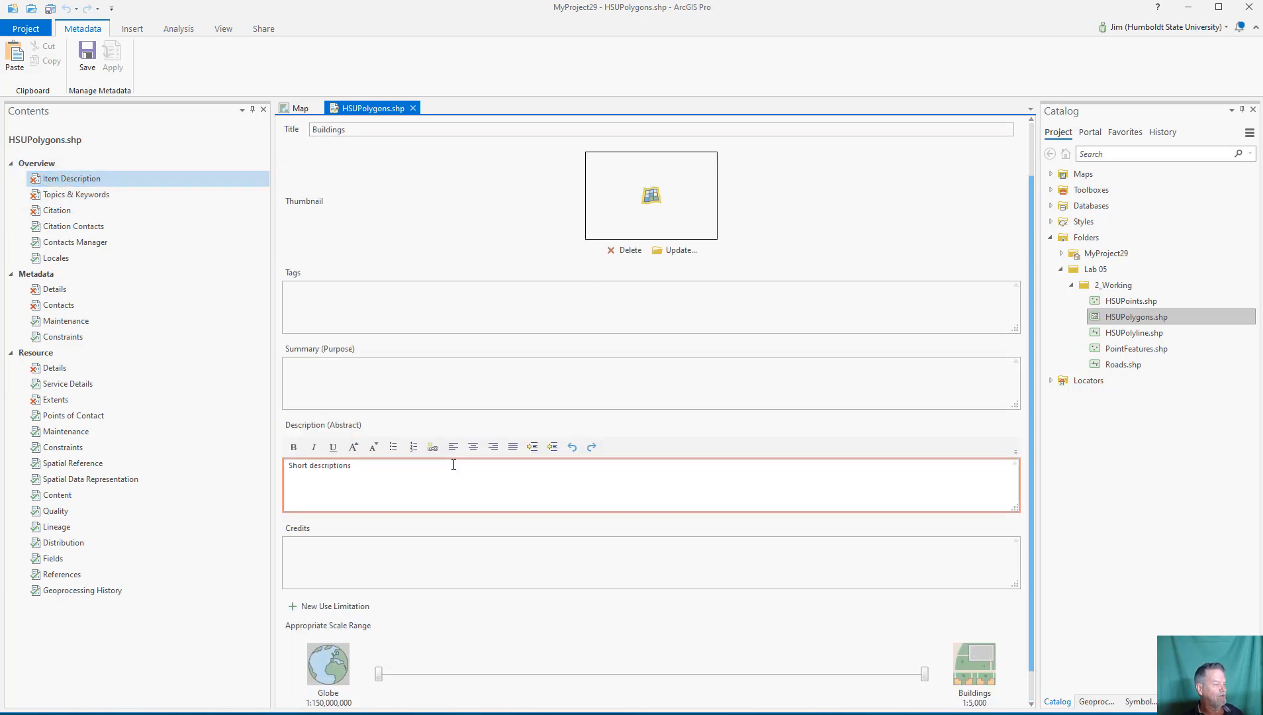
pyautogui.click(446, 387)
pyautogui.scroll(2, 472, 425)
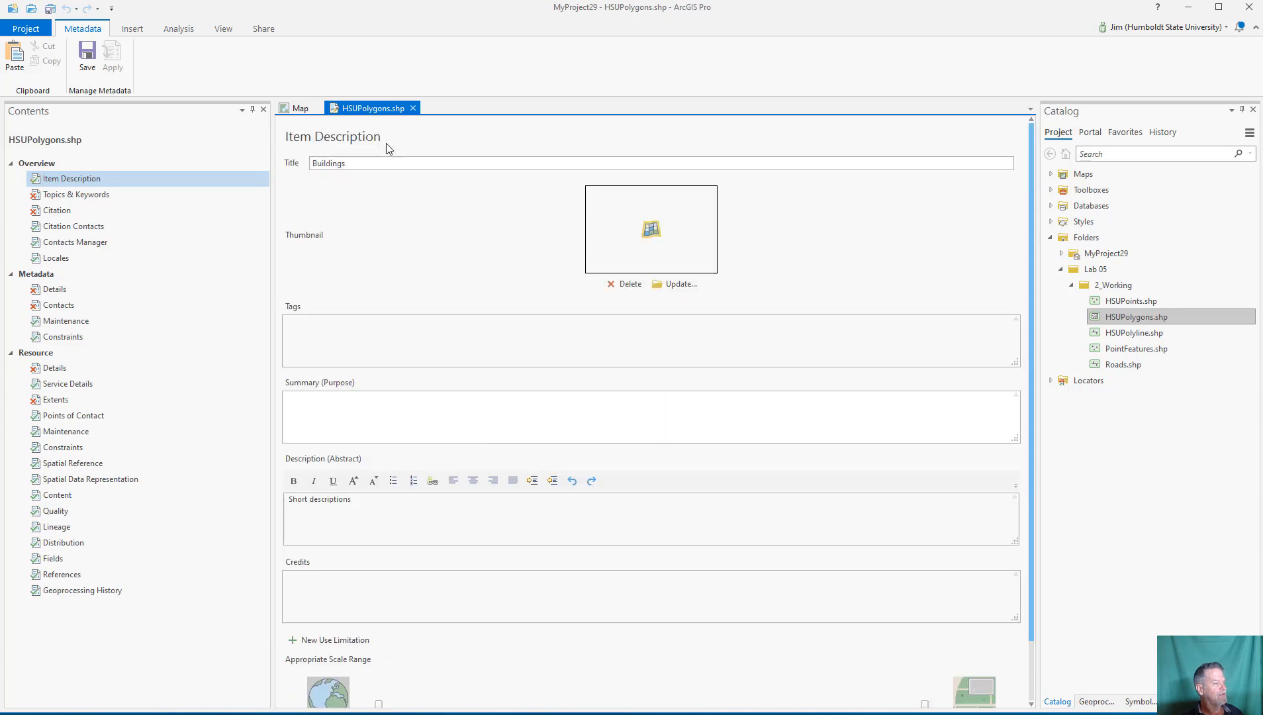
# - Assign the topic category Society in the metadata's topics and keywords
pyautogui.click(48, 179)
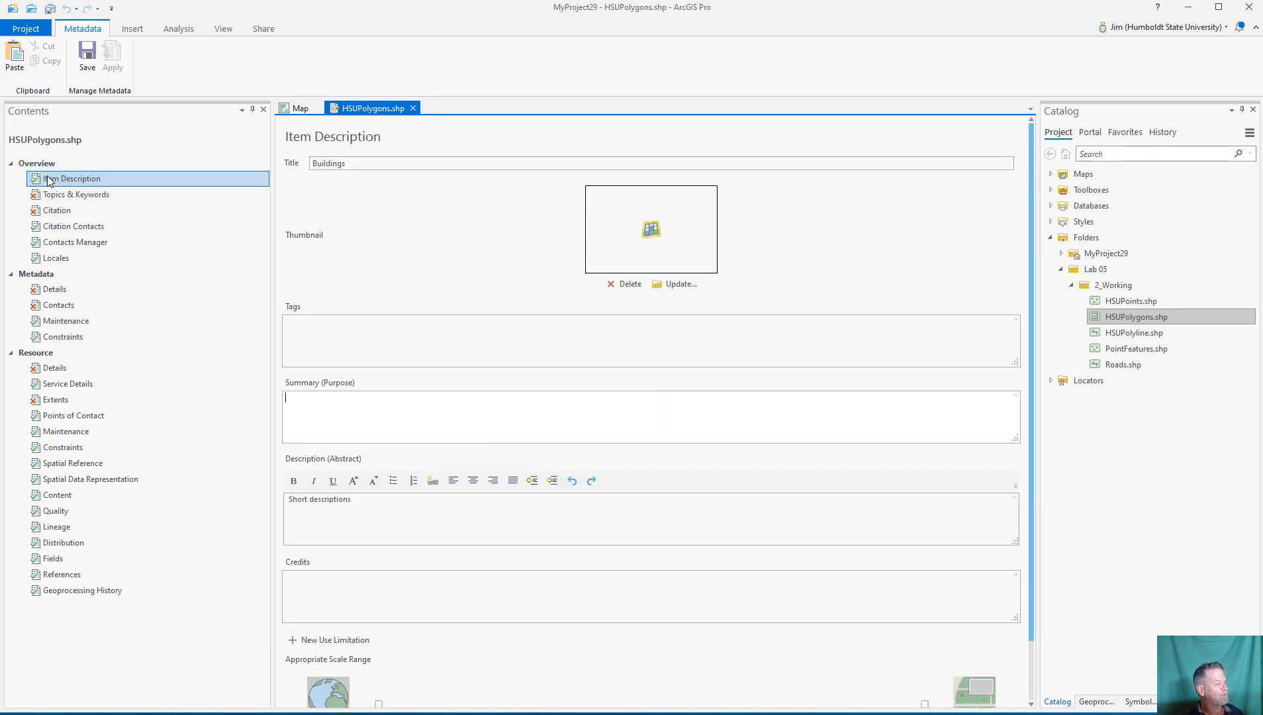
pyautogui.click(53, 195)
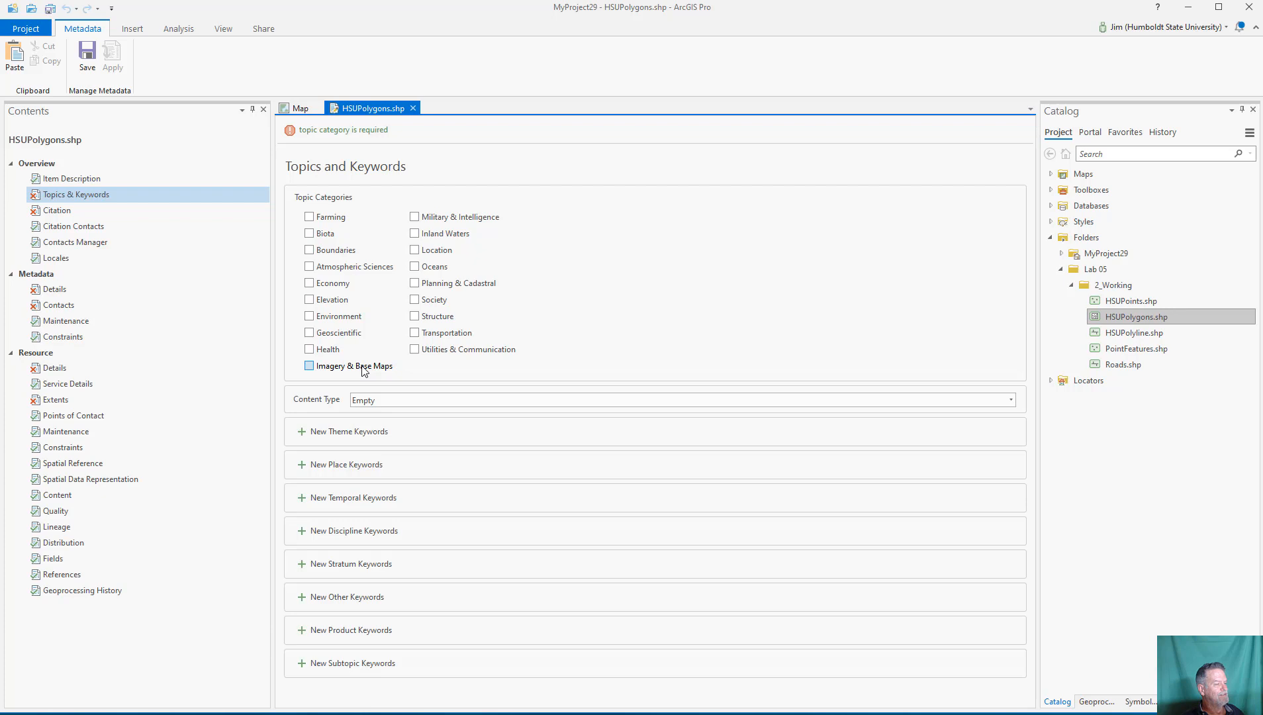
pyautogui.click(426, 300)
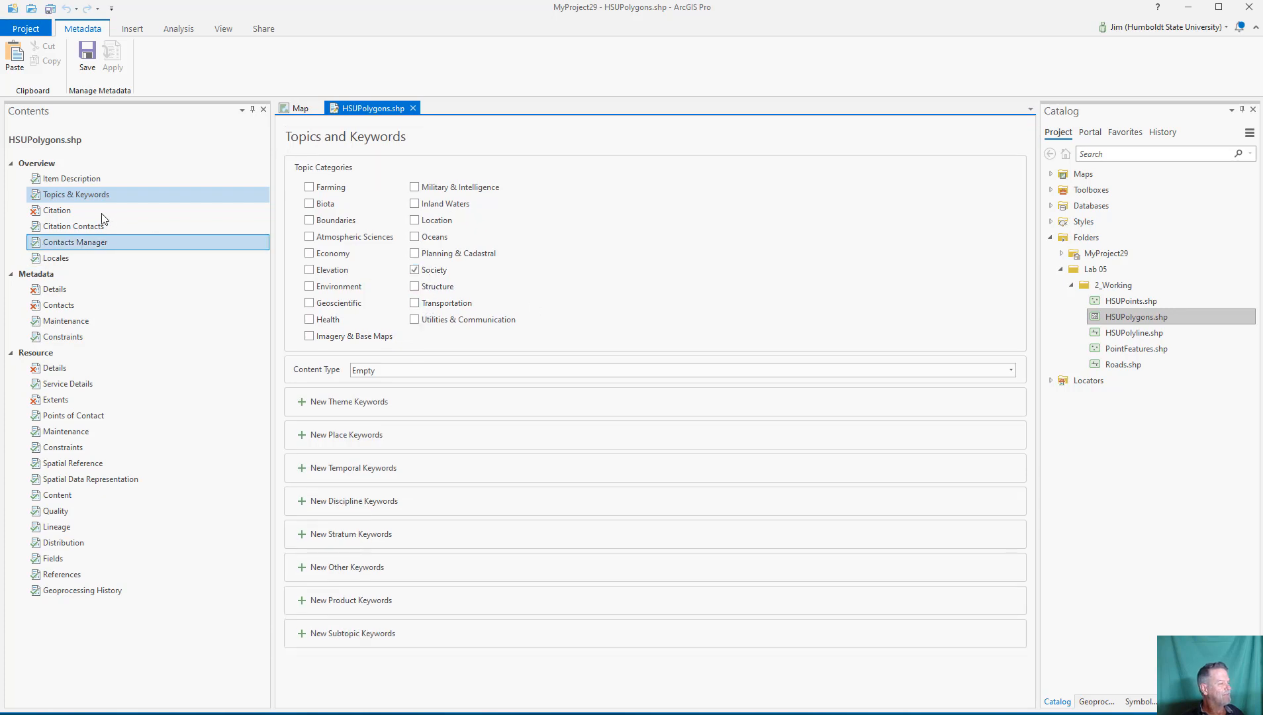
# - Set the created date in the resource citation to 2020-08-30
pyautogui.click(76, 209)
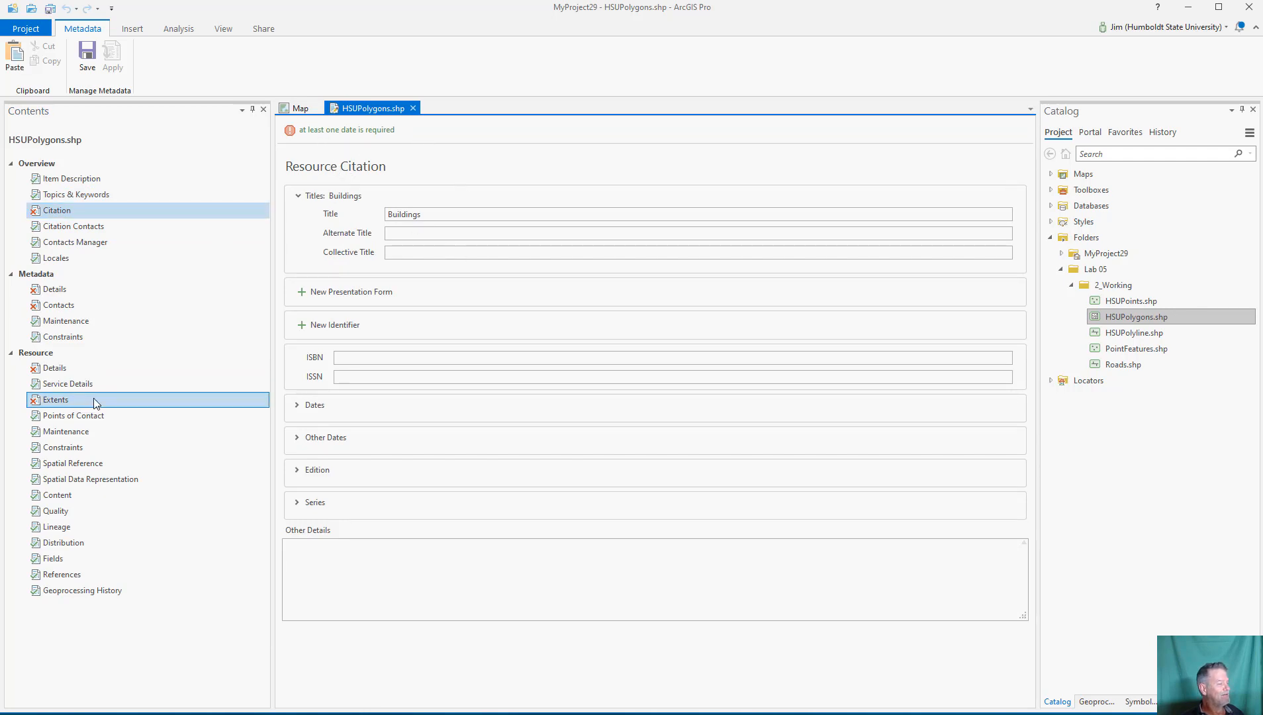
pyautogui.click(54, 291)
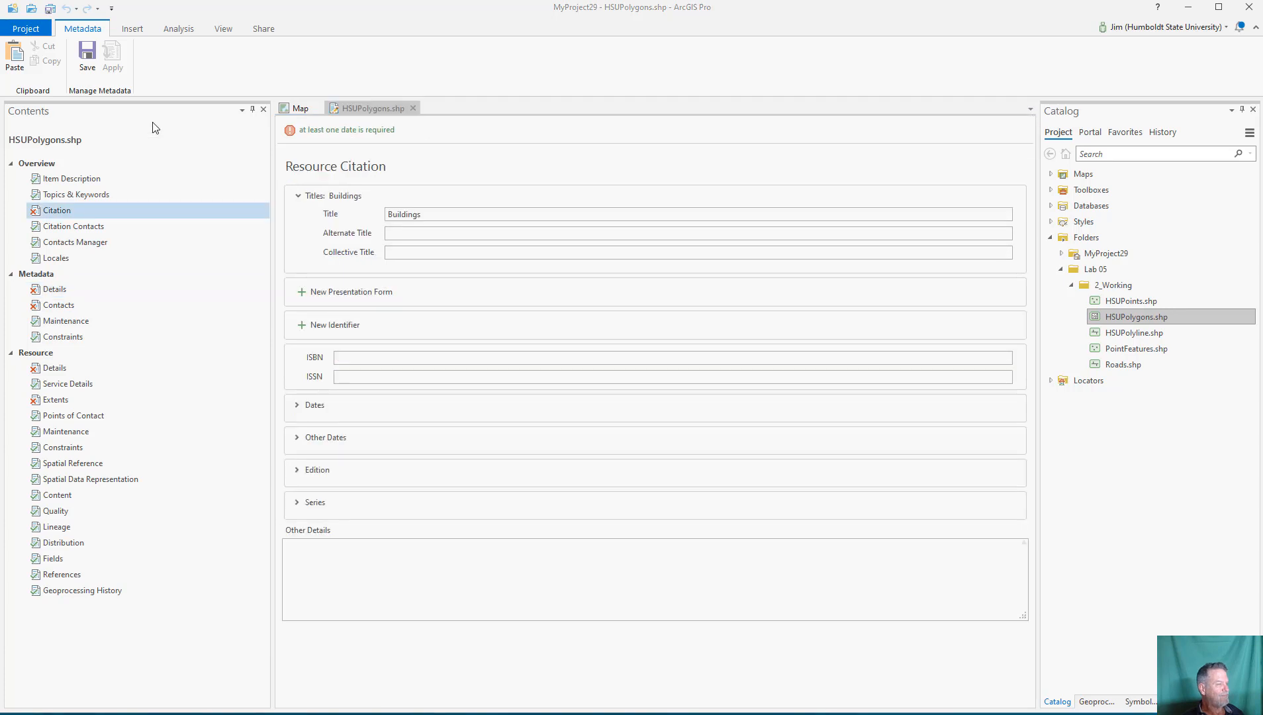
pyautogui.click(297, 405)
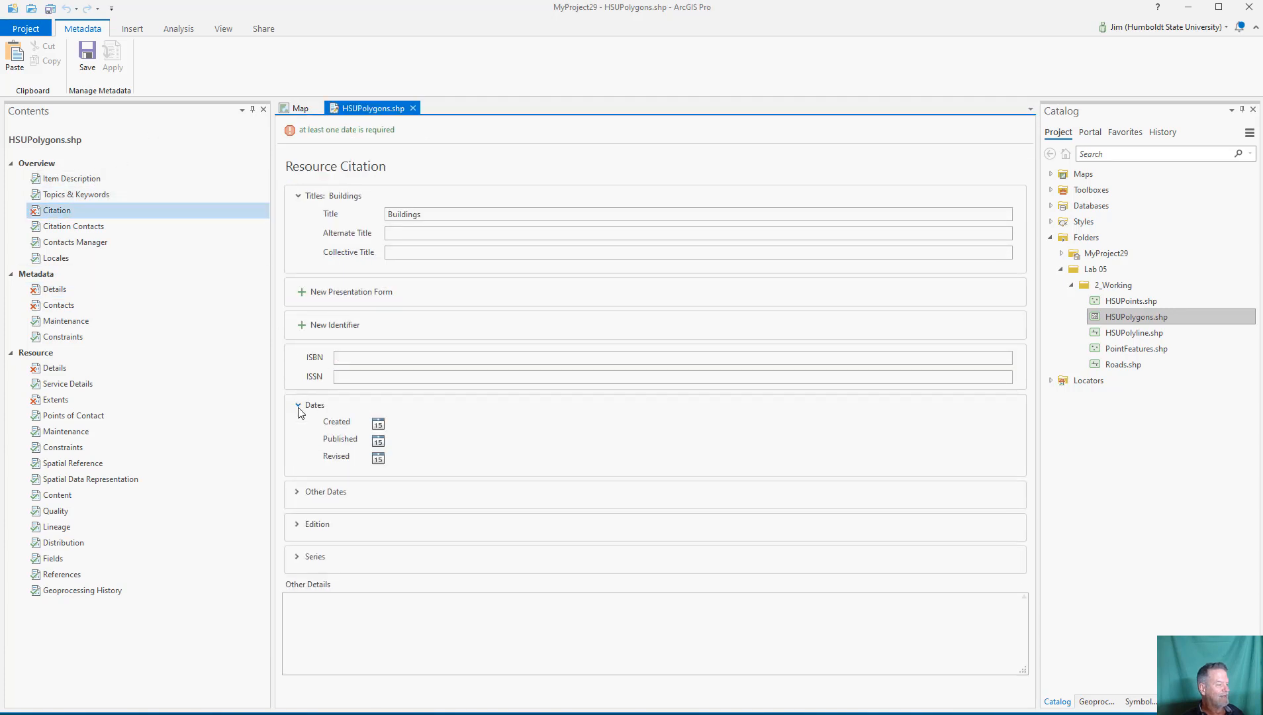
pyautogui.click(378, 425)
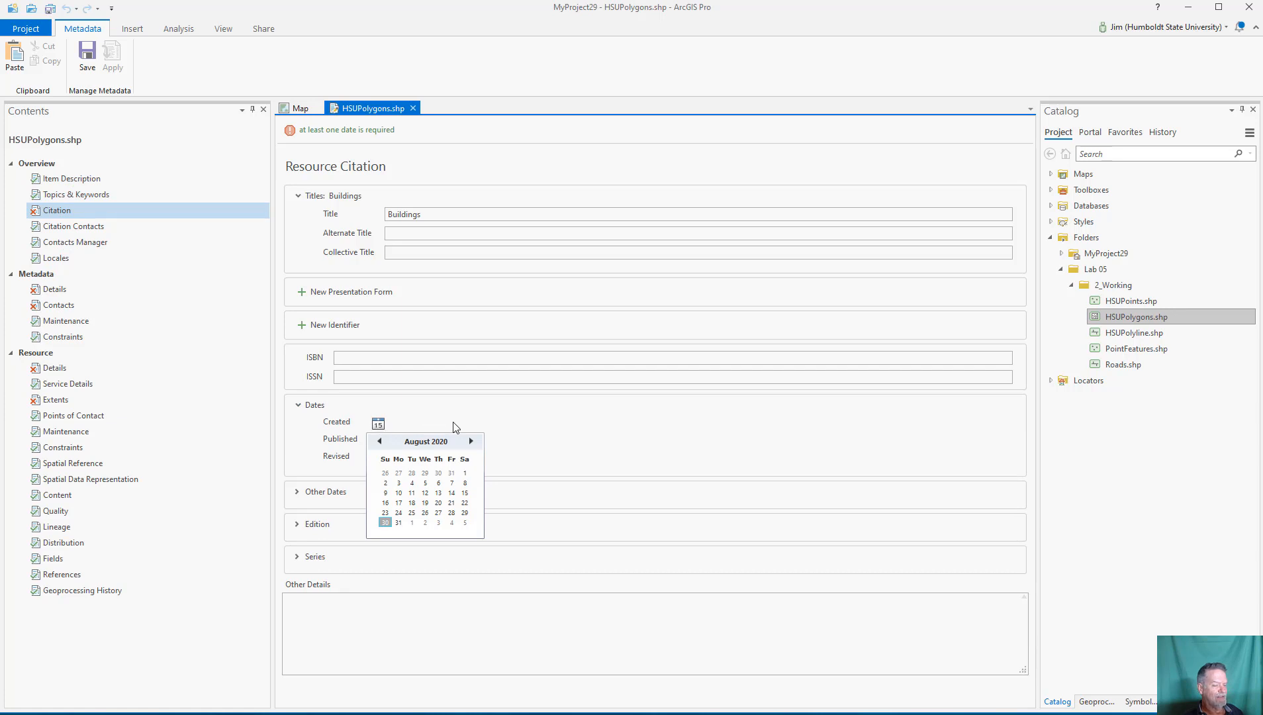
pyautogui.click(386, 522)
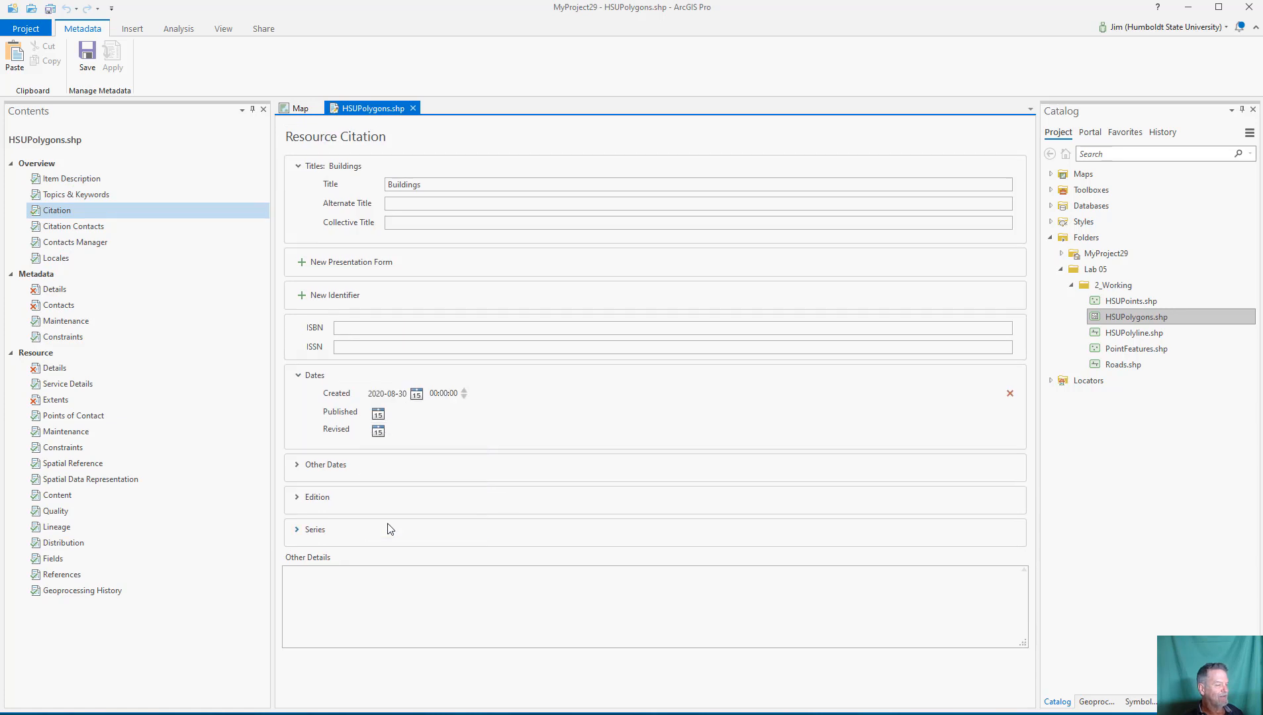
# - Set the country to UNITED STATES in the metadata details
pyautogui.click(57, 291)
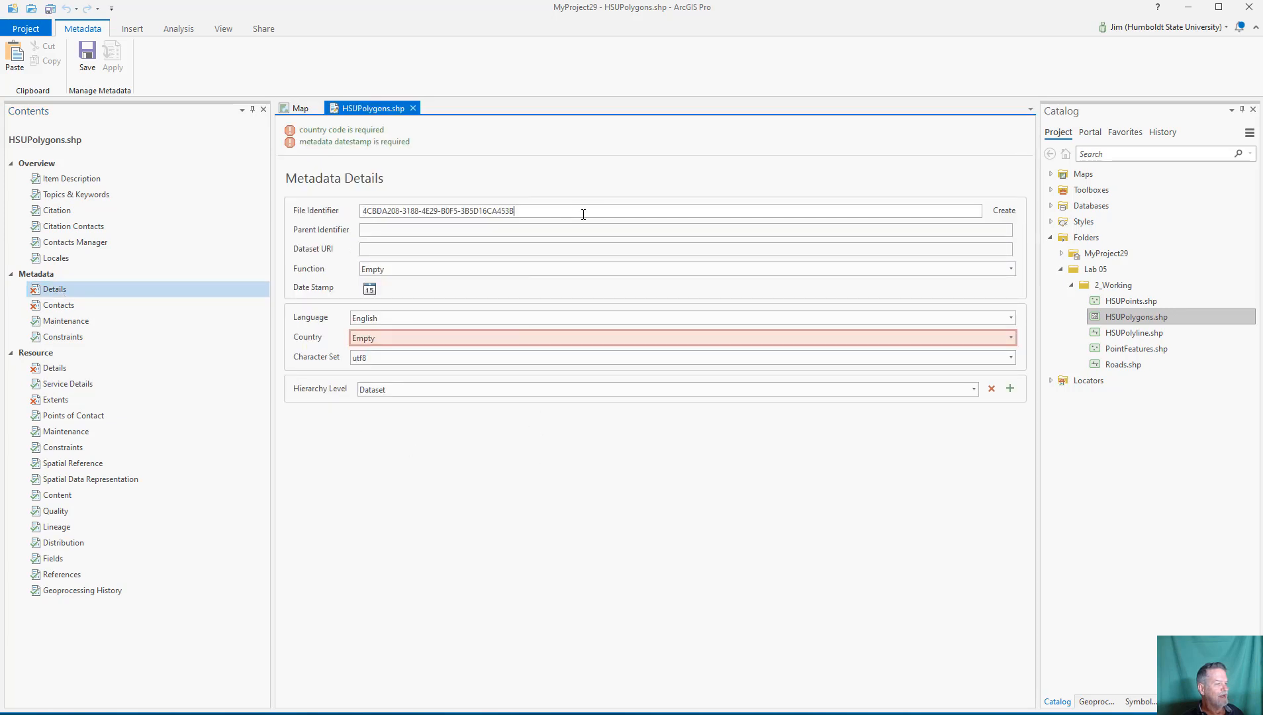
pyautogui.hotkey('ctrl', 'a')
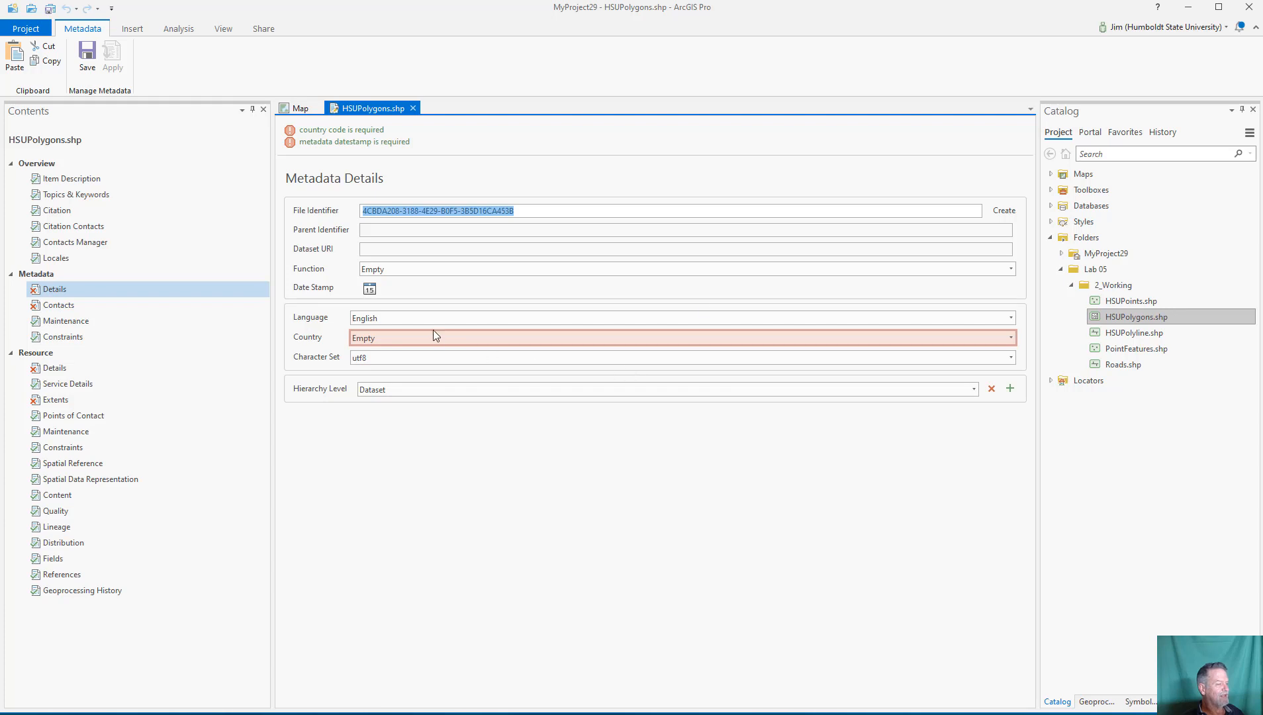
pyautogui.click(409, 337)
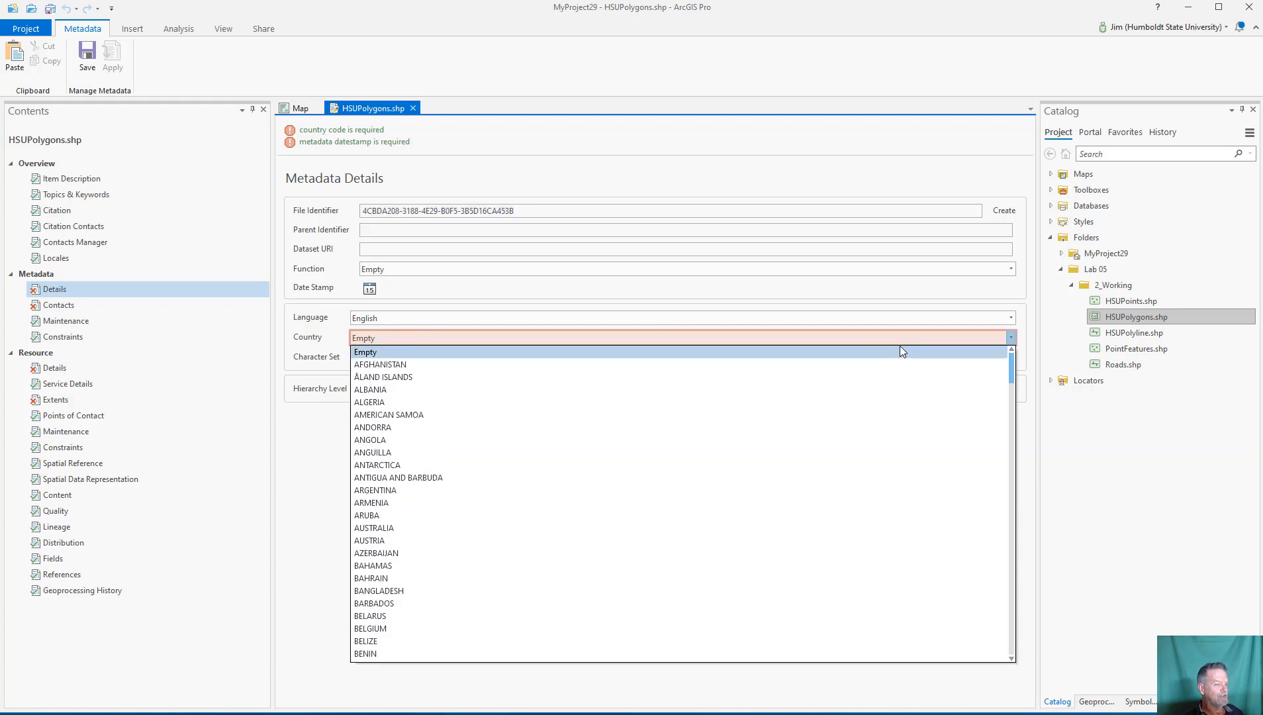
pyautogui.scroll(-2, 1002, 503)
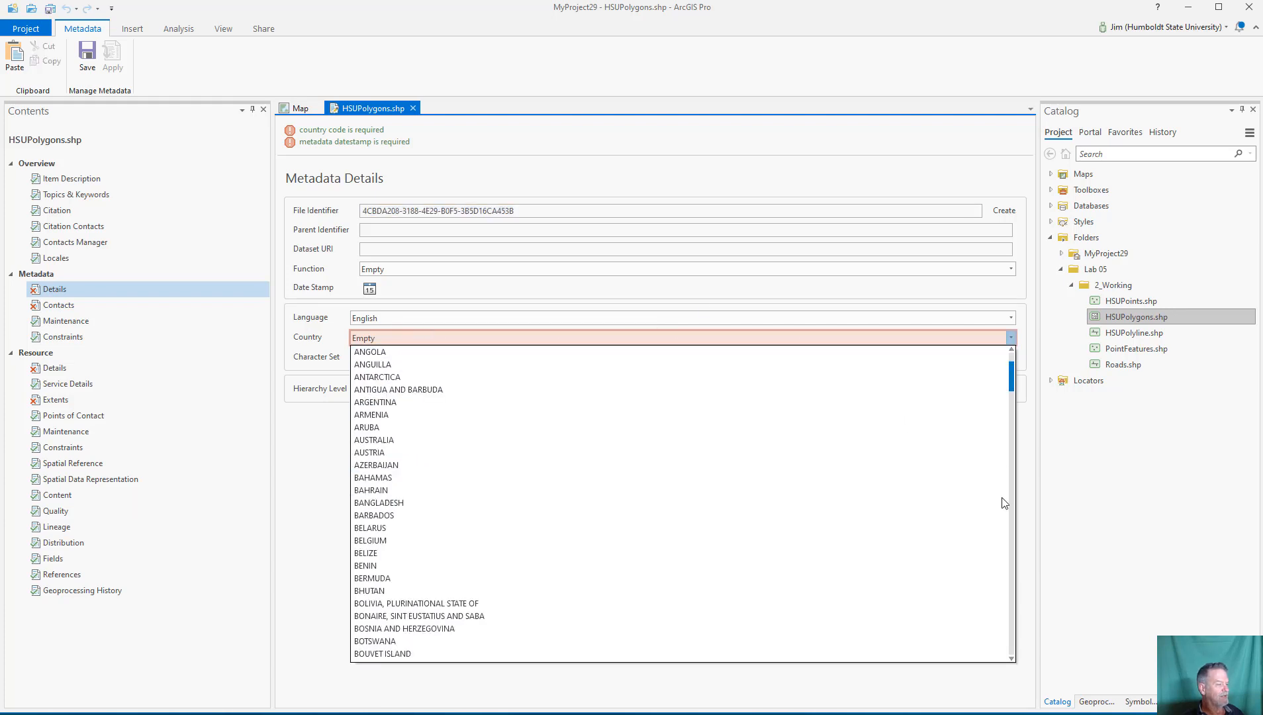
pyautogui.moveTo(1002, 497); pyautogui.dragTo(1001, 633)
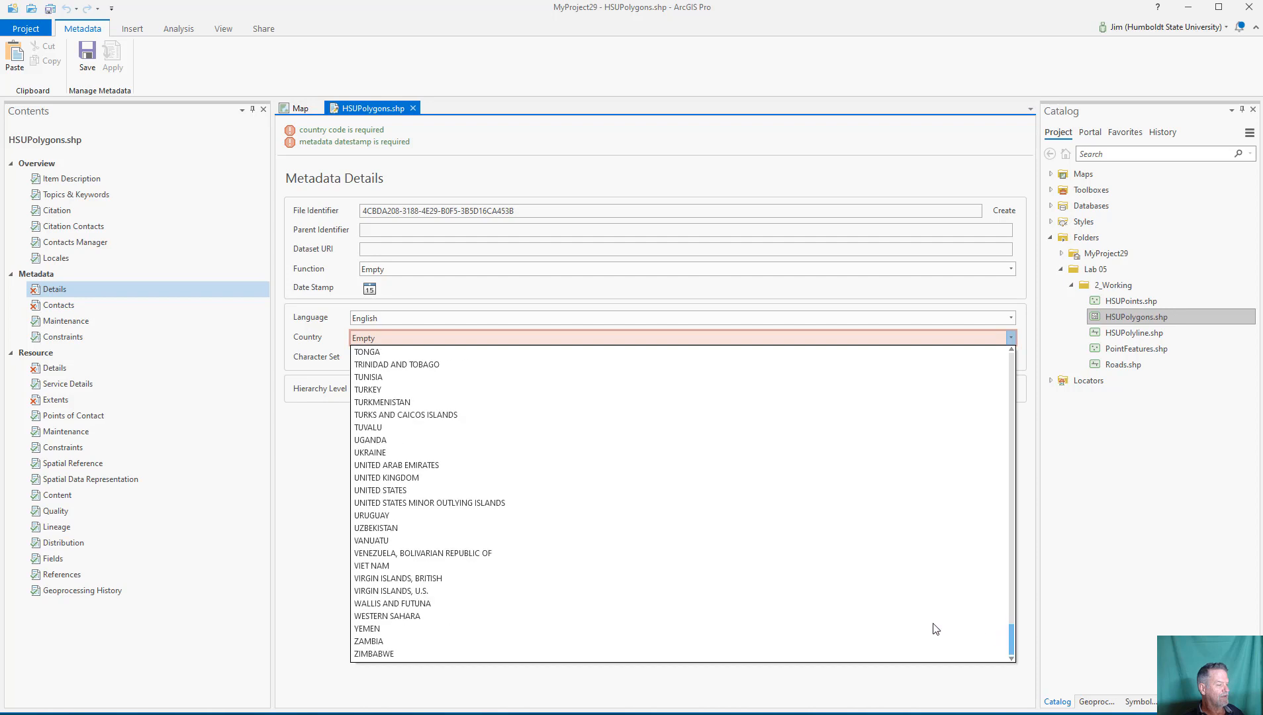
pyautogui.click(406, 490)
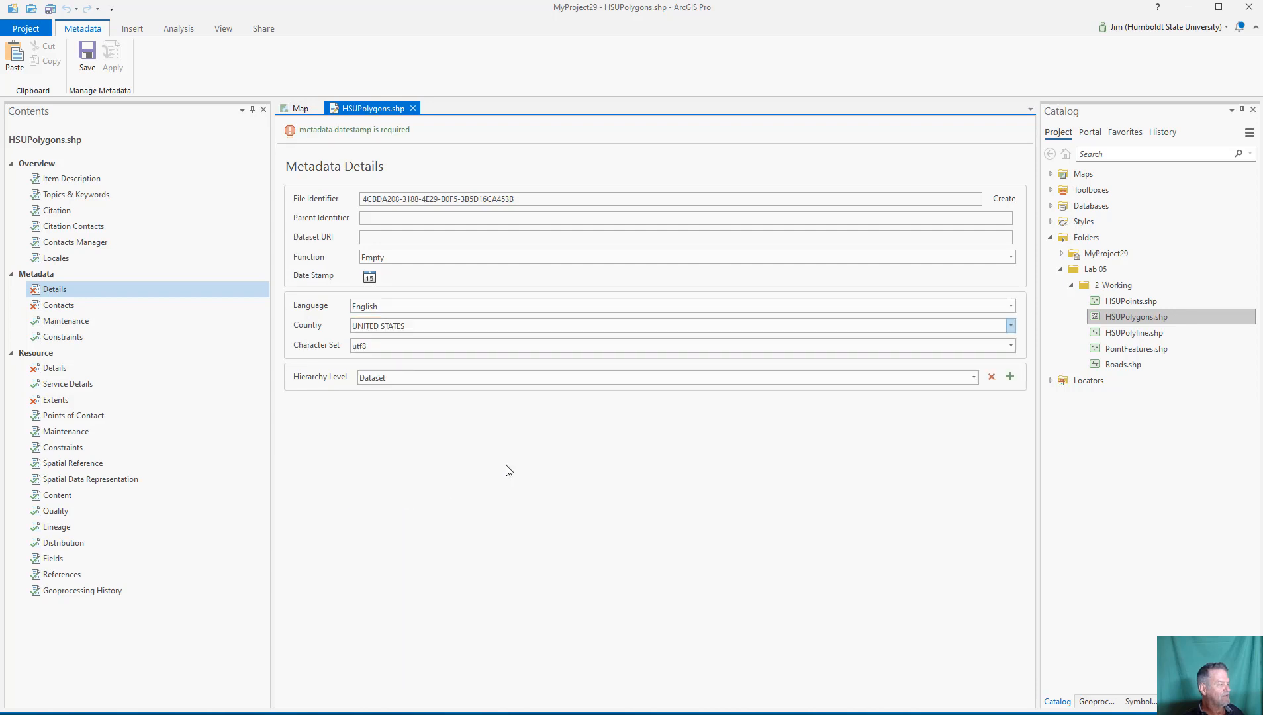
# - Add a metadata contact with the contact's full name, the organization "Humboldt State University" and the role Point of Contact
pyautogui.click(69, 307)
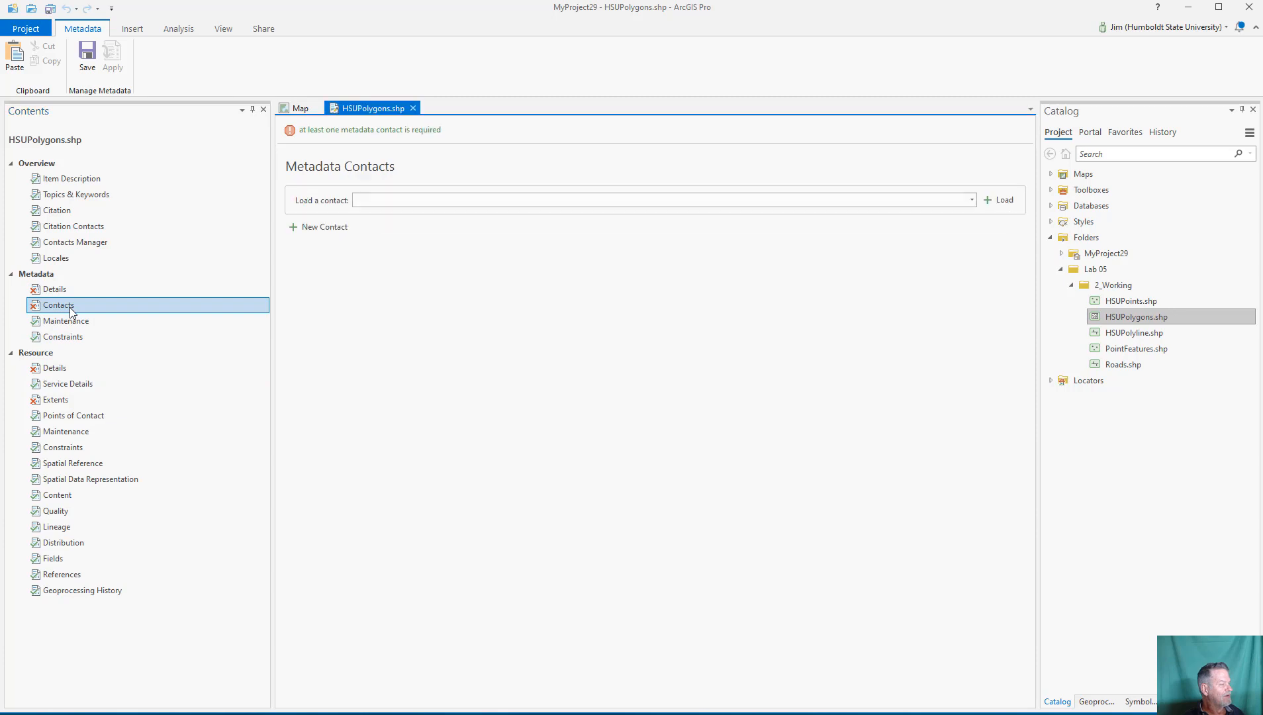
pyautogui.click(297, 226)
pyautogui.write('Jim Graham')
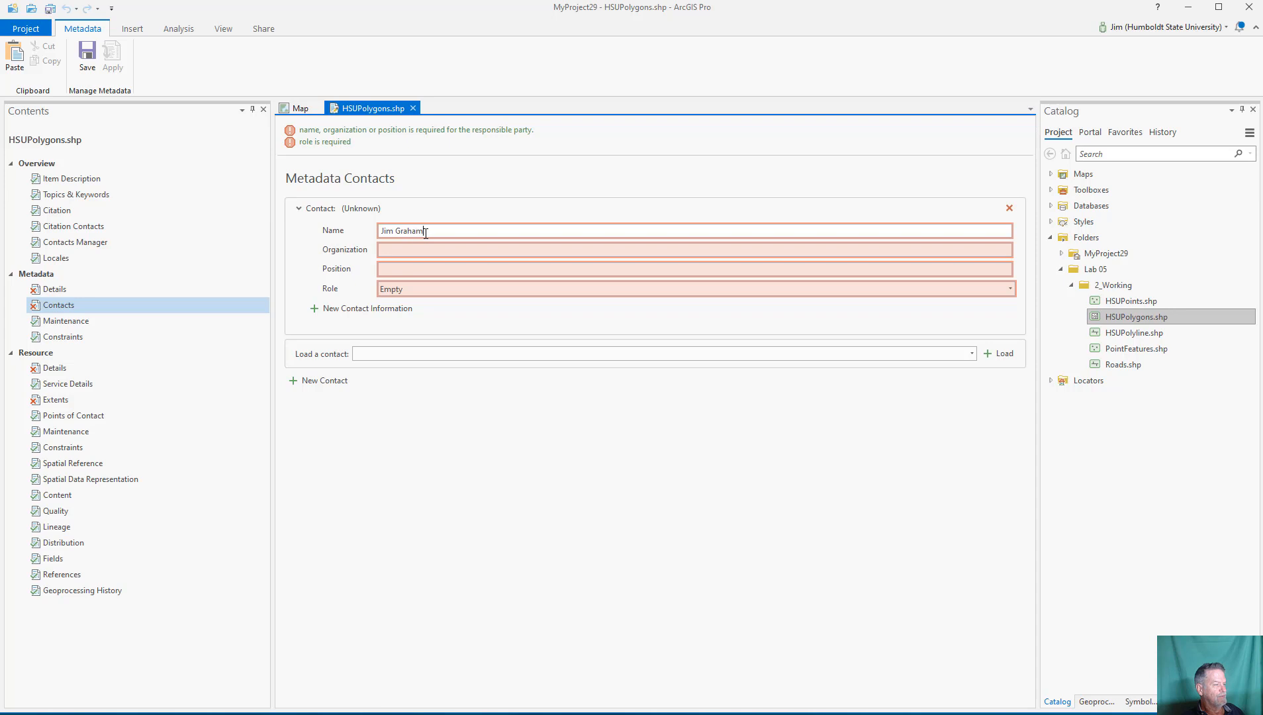
pyautogui.press('Tab')
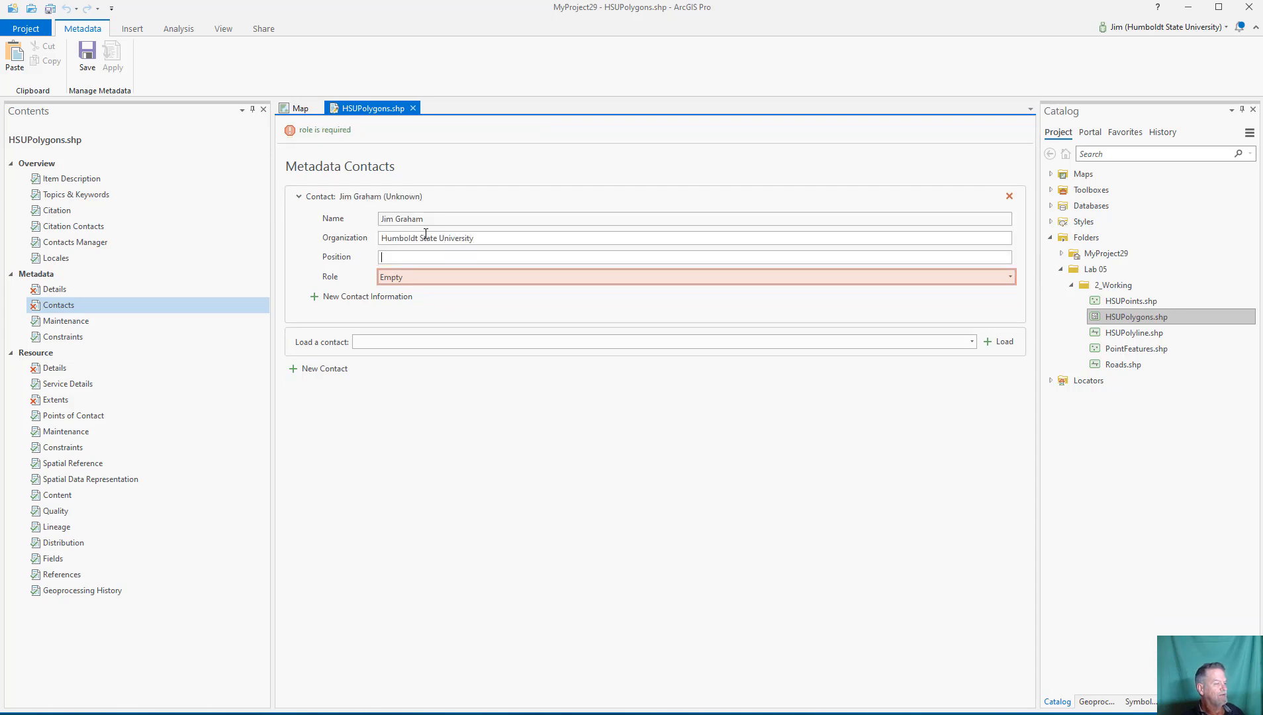
pyautogui.click(448, 274)
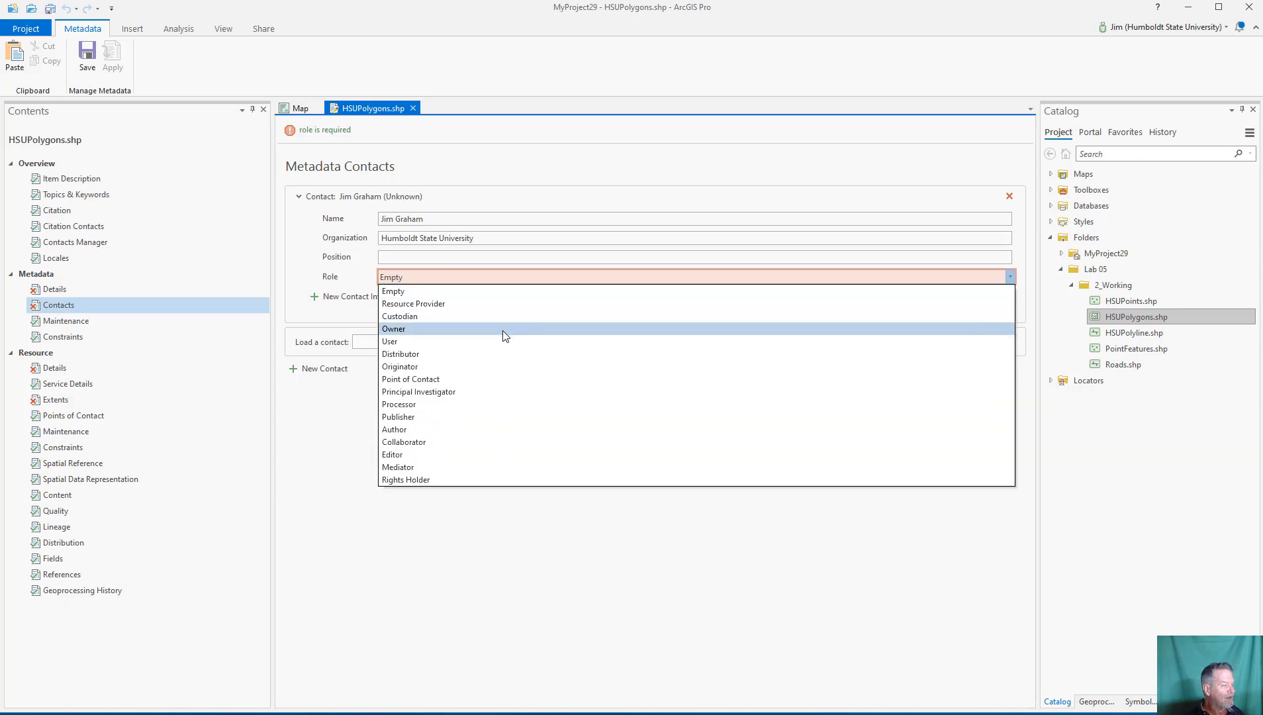
pyautogui.click(500, 381)
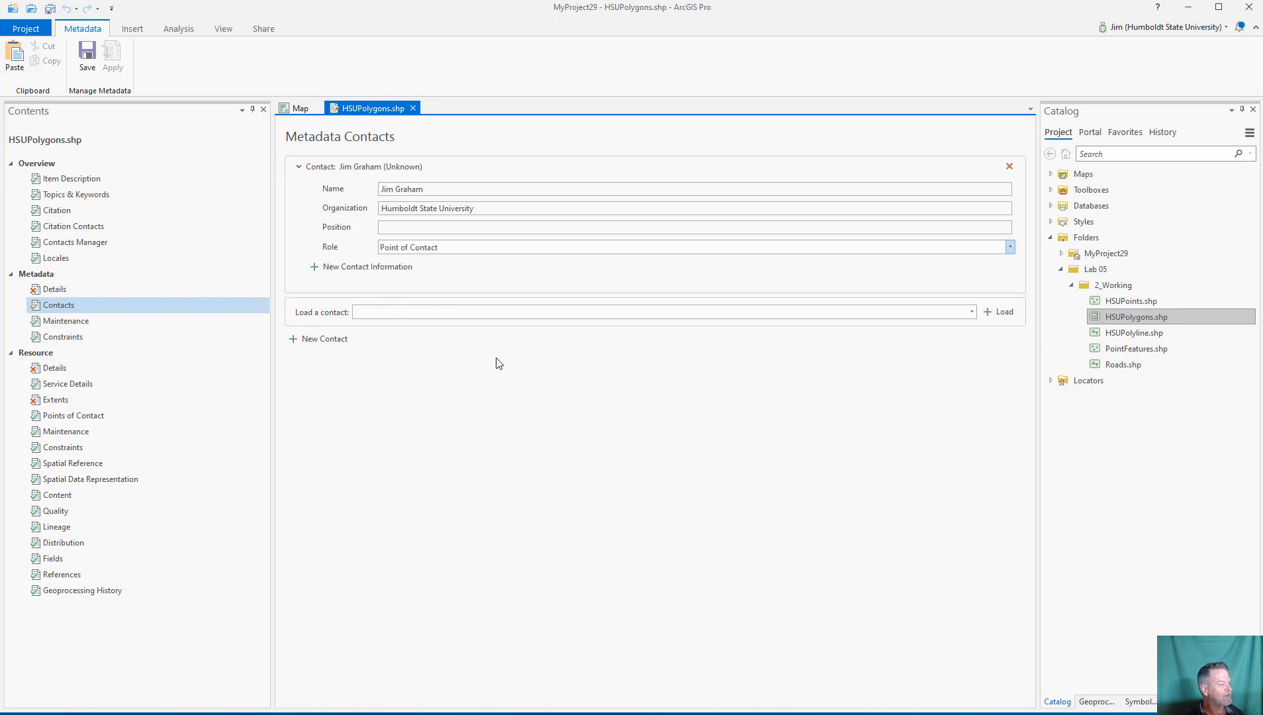
# - Set the date stamp in the metadata details to 2020-08-30
pyautogui.click(47, 291)
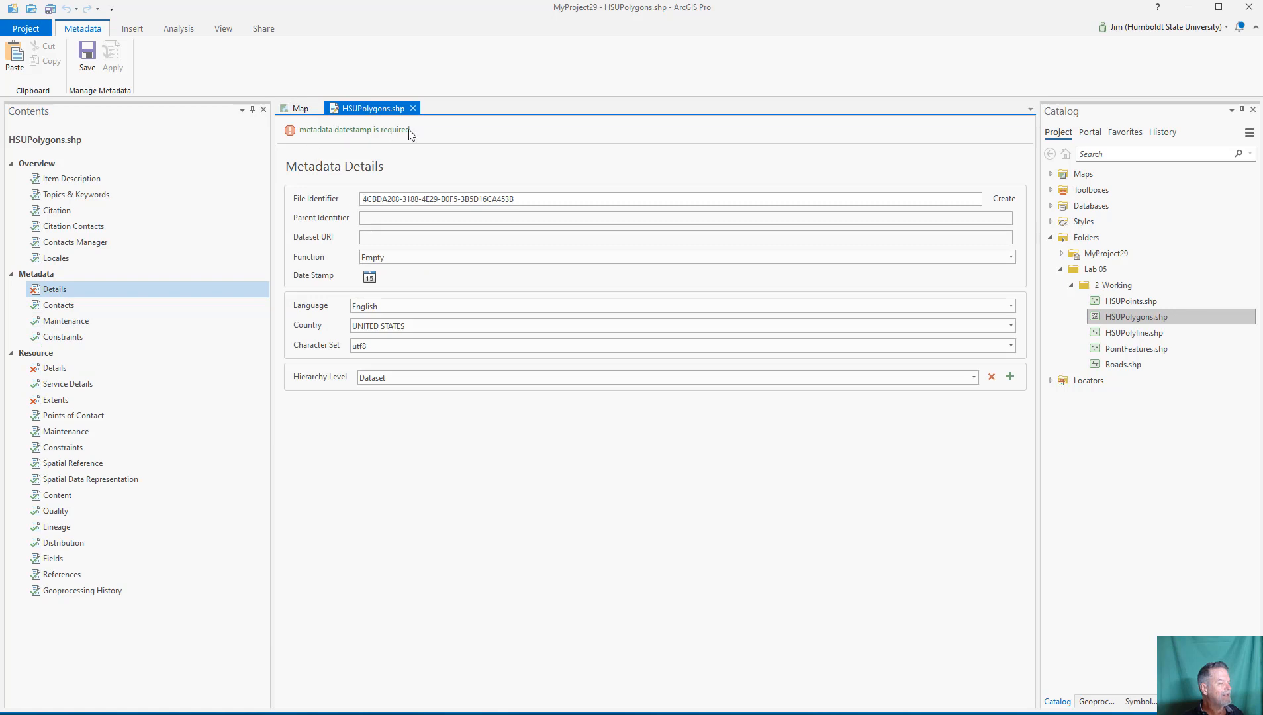
pyautogui.click(369, 278)
pyautogui.click(377, 374)
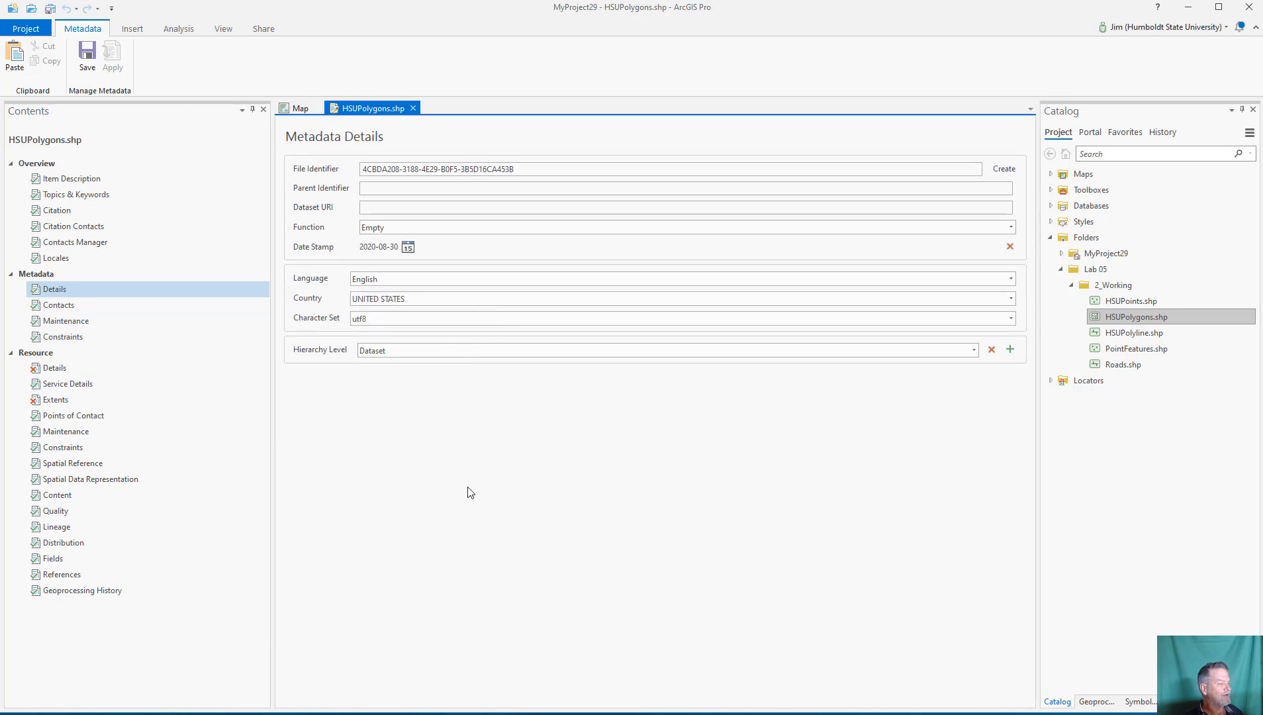
# - Set the language to English in the resource details
pyautogui.click(79, 370)
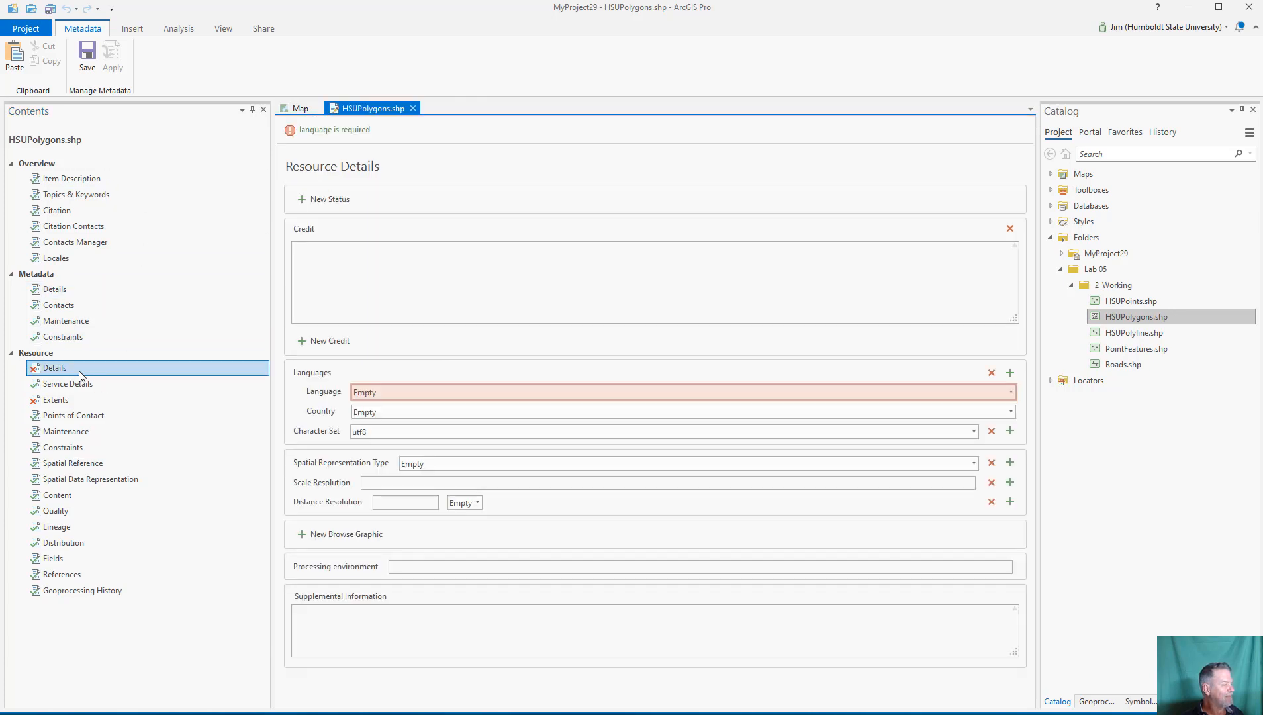
pyautogui.click(435, 393)
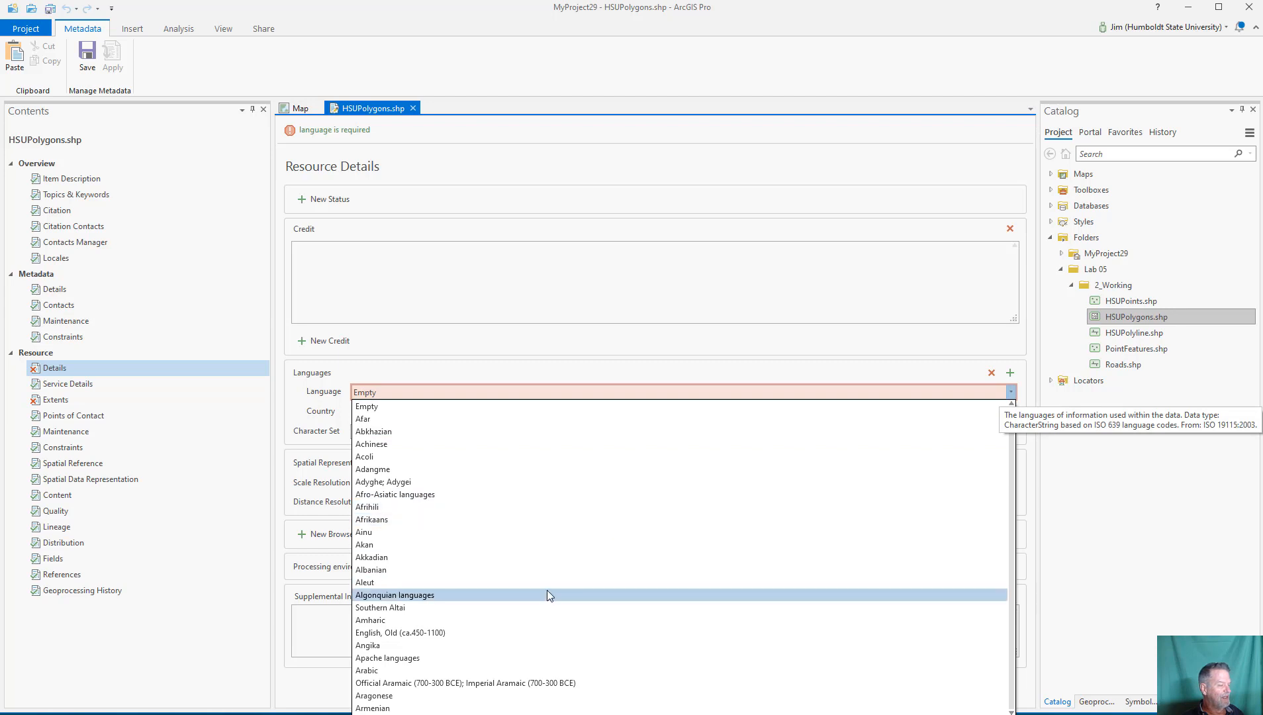
pyautogui.scroll(-6, 536, 507)
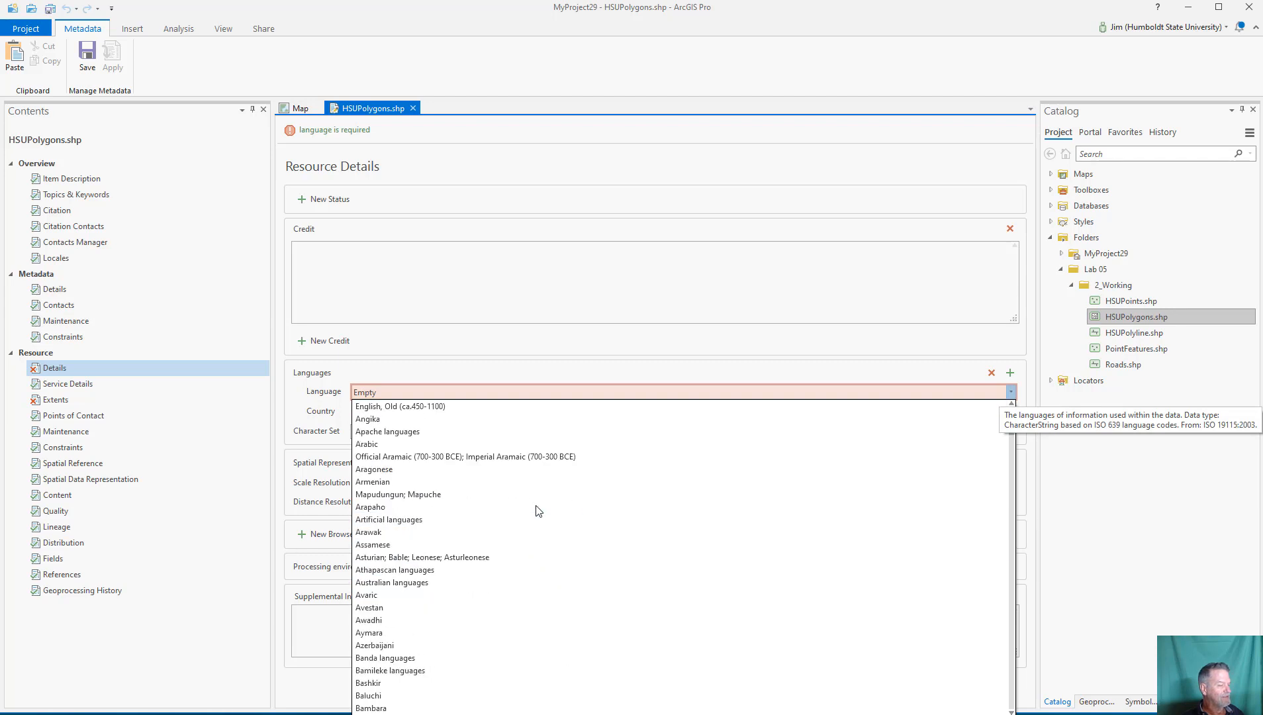
pyautogui.scroll(-20, 537, 511)
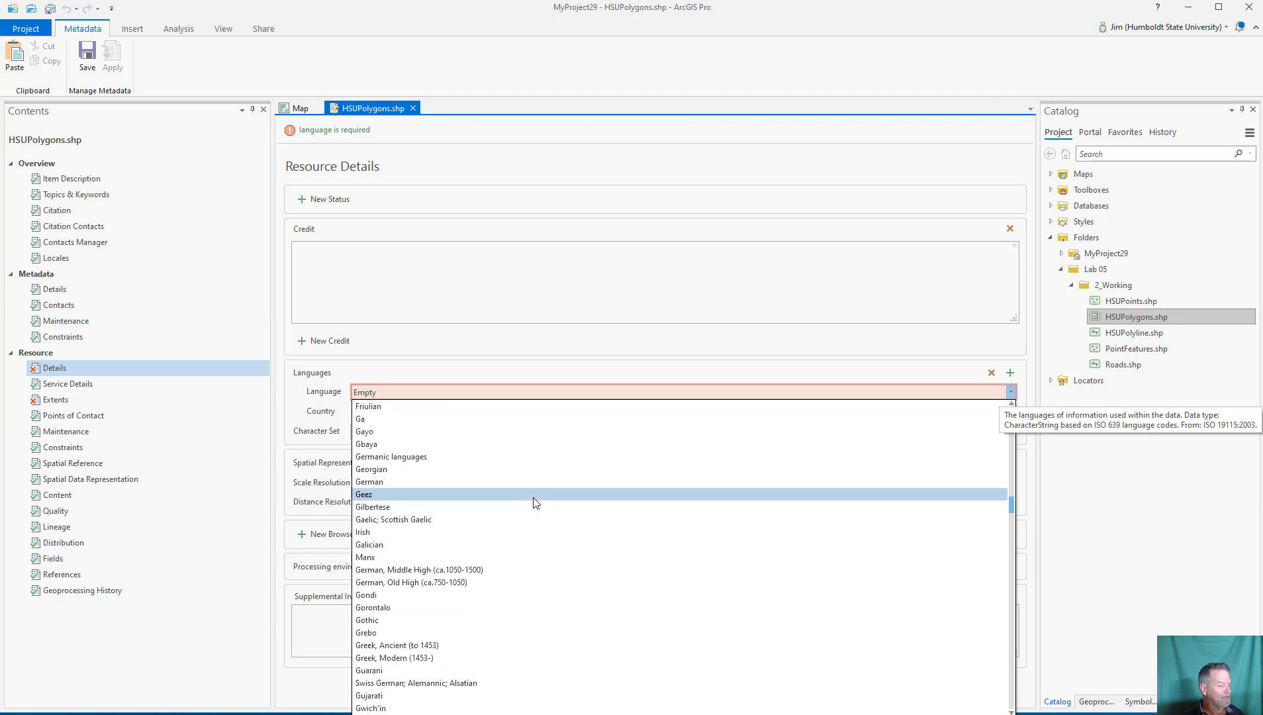
pyautogui.scroll(4, 536, 503)
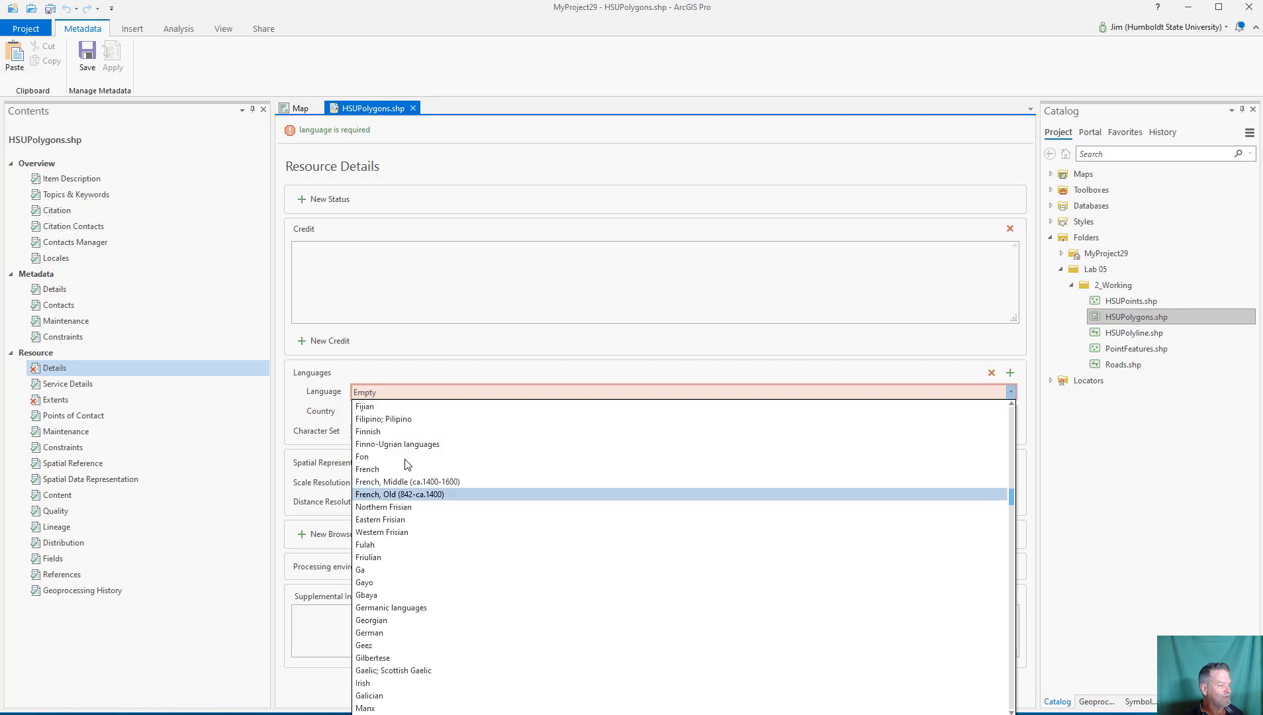
pyautogui.scroll(2, 405, 463)
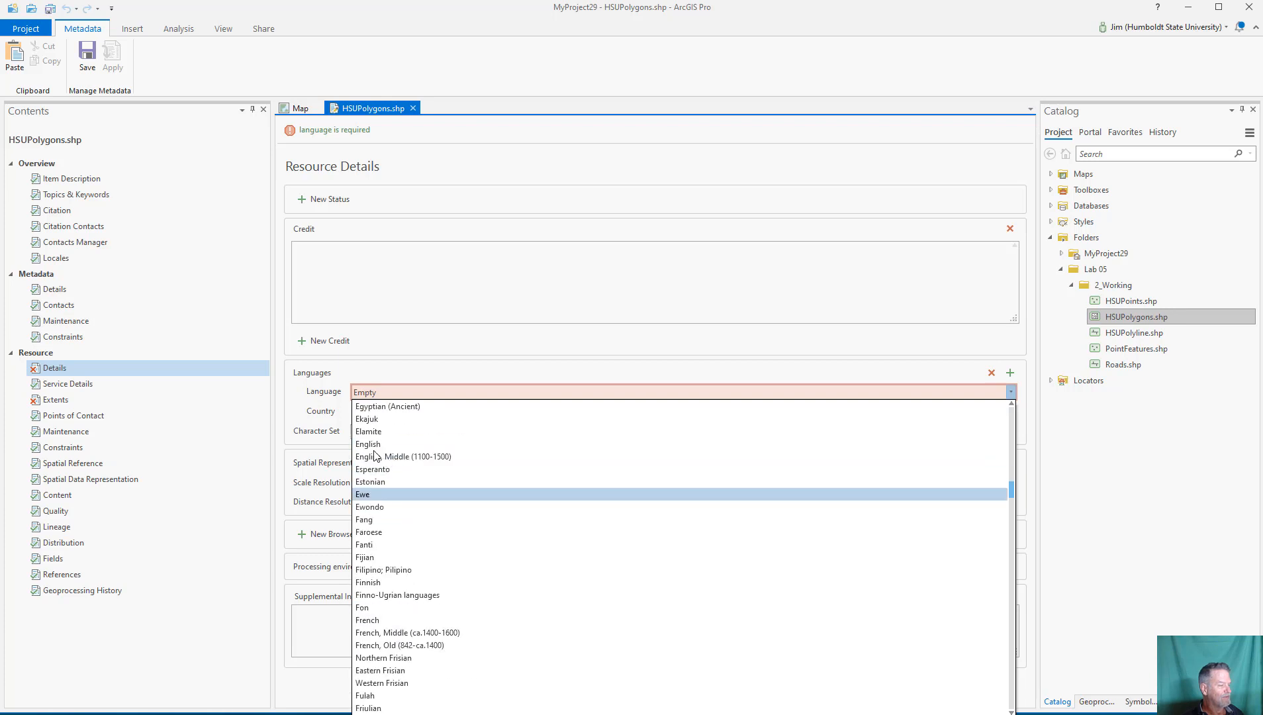
pyautogui.click(376, 444)
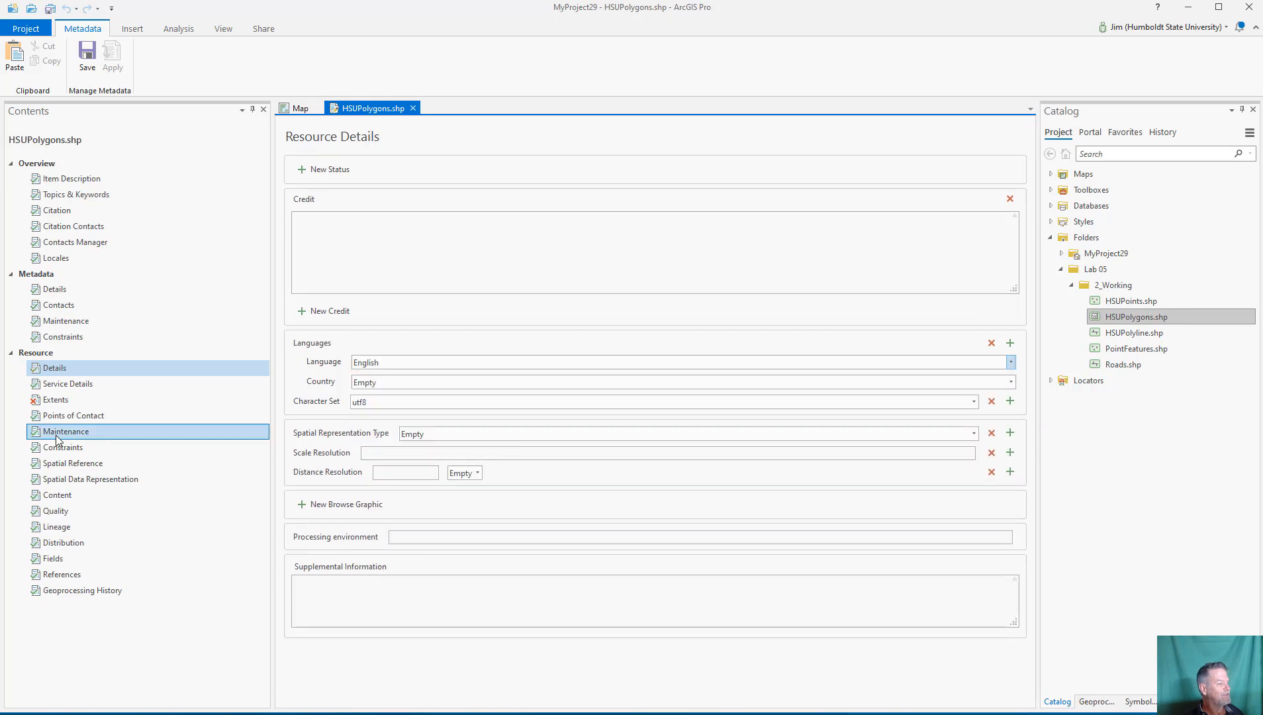
# - Add a new resource extent and give it a new bounding box without coordinates
pyautogui.click(70, 400)
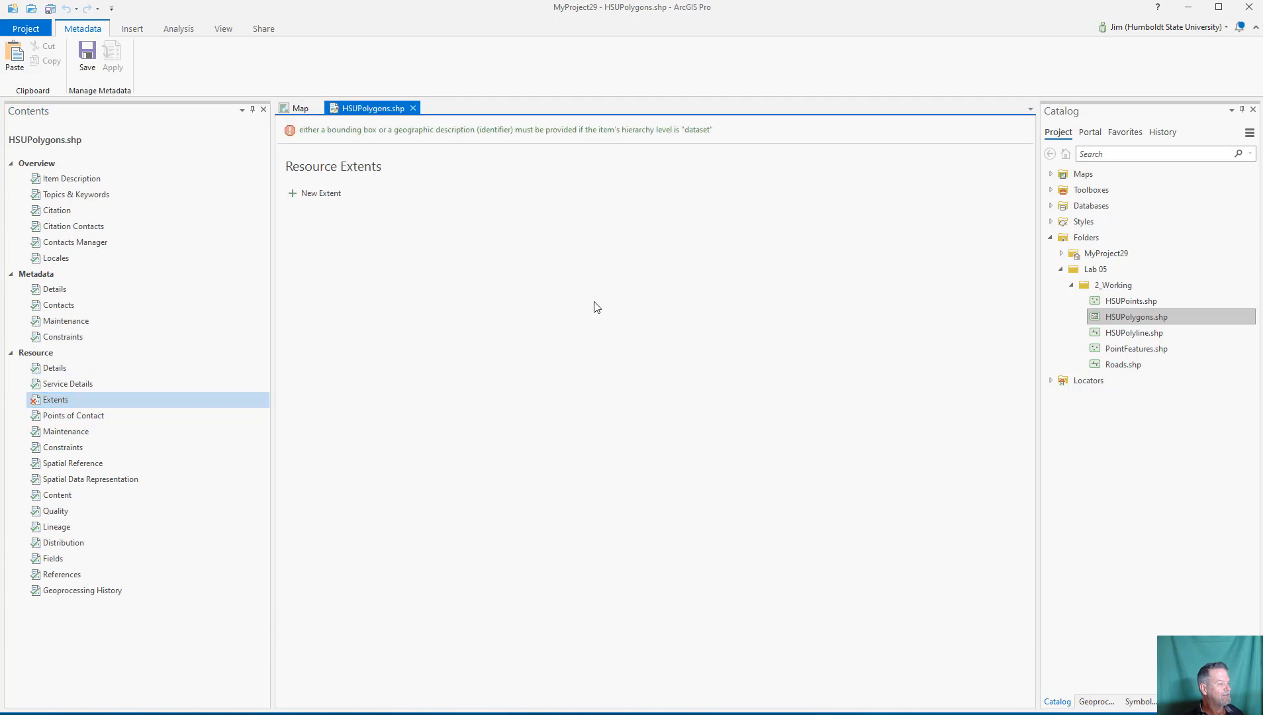
pyautogui.click(295, 193)
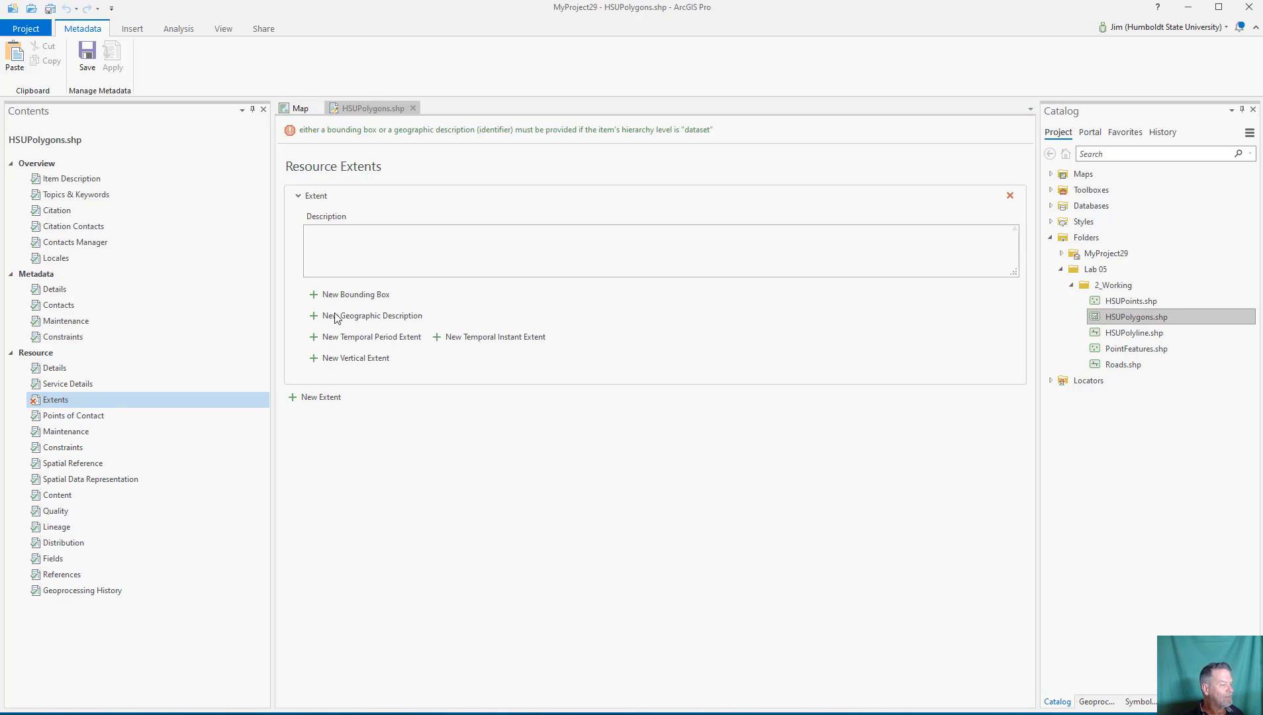
pyautogui.click(315, 297)
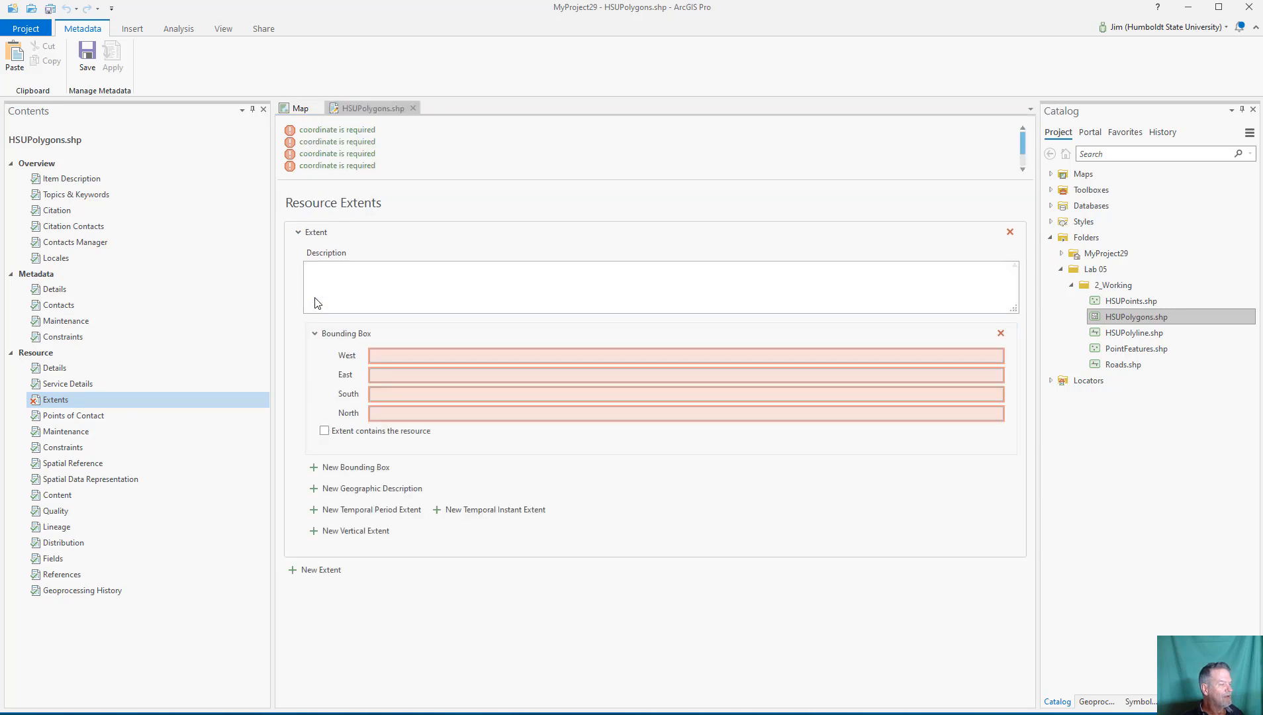
pyautogui.click(404, 356)
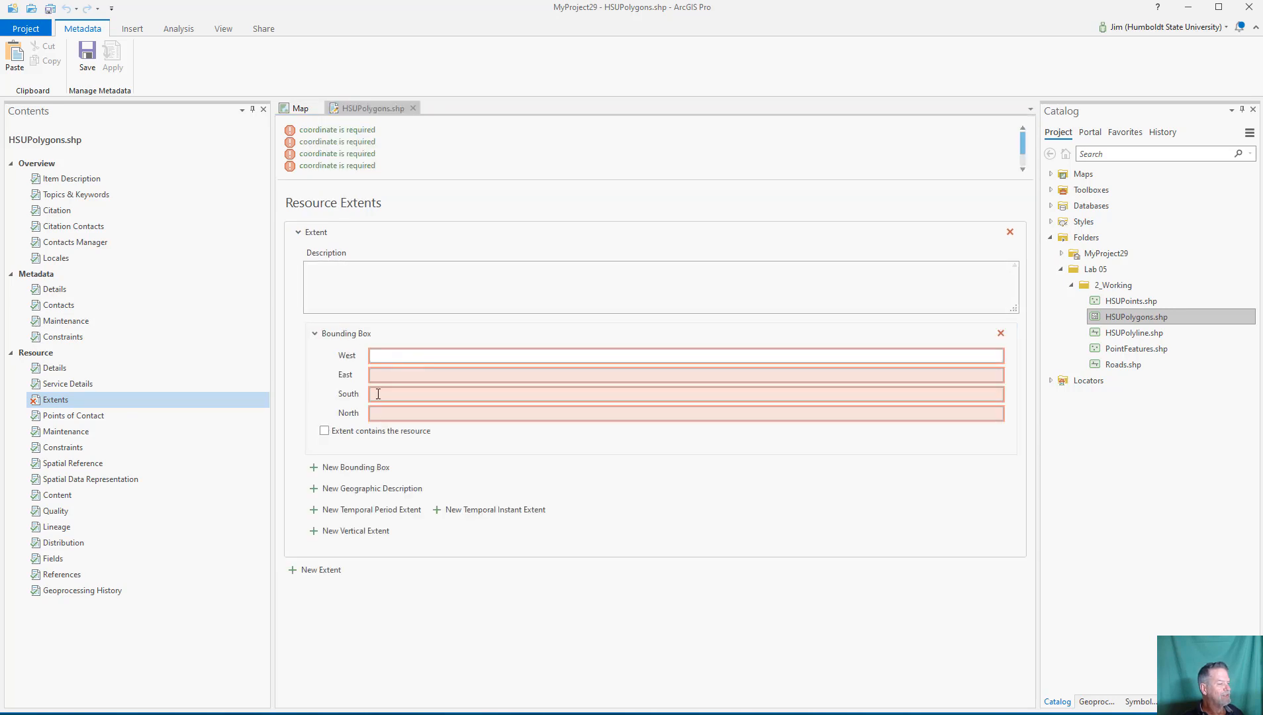
pyautogui.click(324, 431)
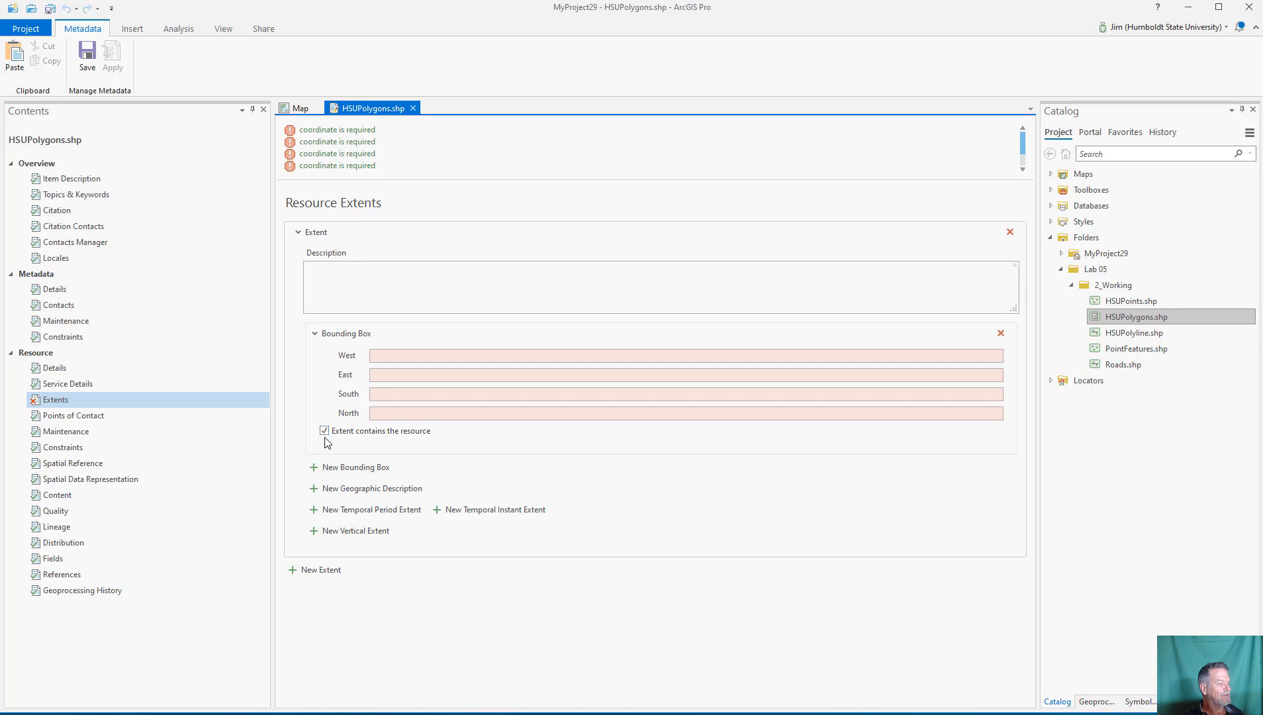
pyautogui.click(324, 431)
pyautogui.click(427, 355)
pyautogui.click(435, 375)
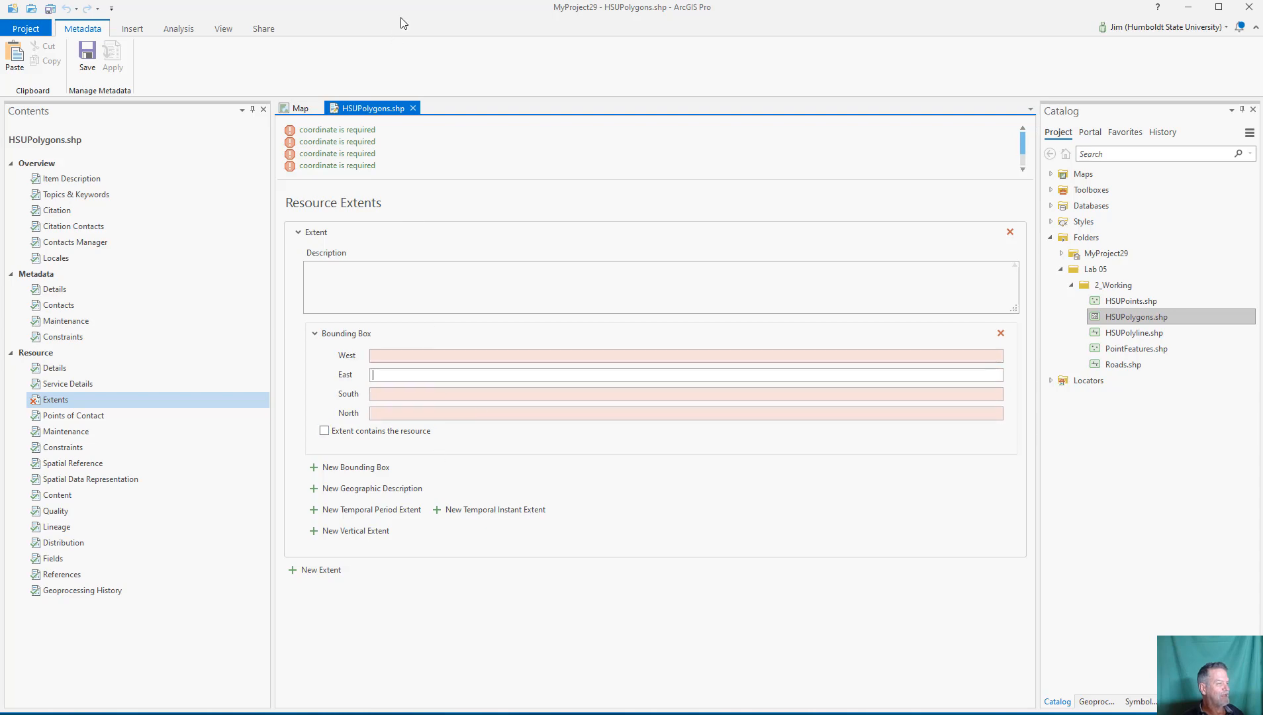
pyautogui.moveTo(404, 8); pyautogui.dragTo(430, 9)
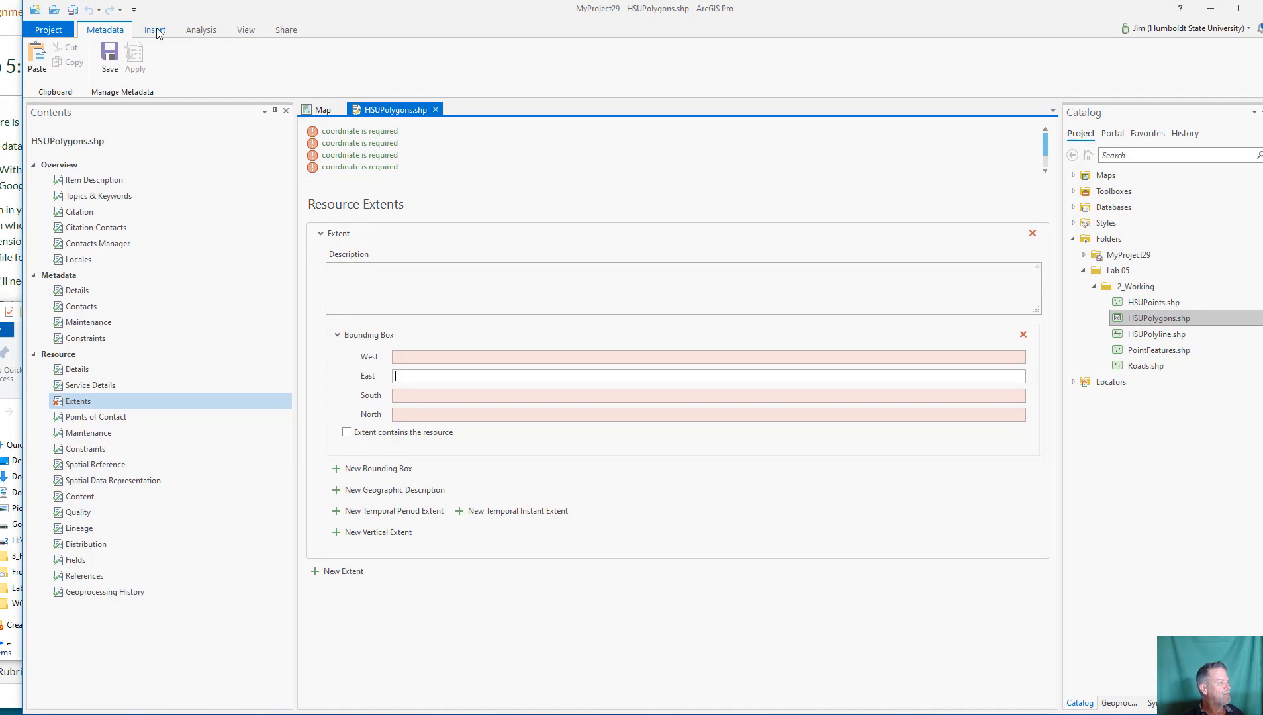
pyautogui.click(48, 30)
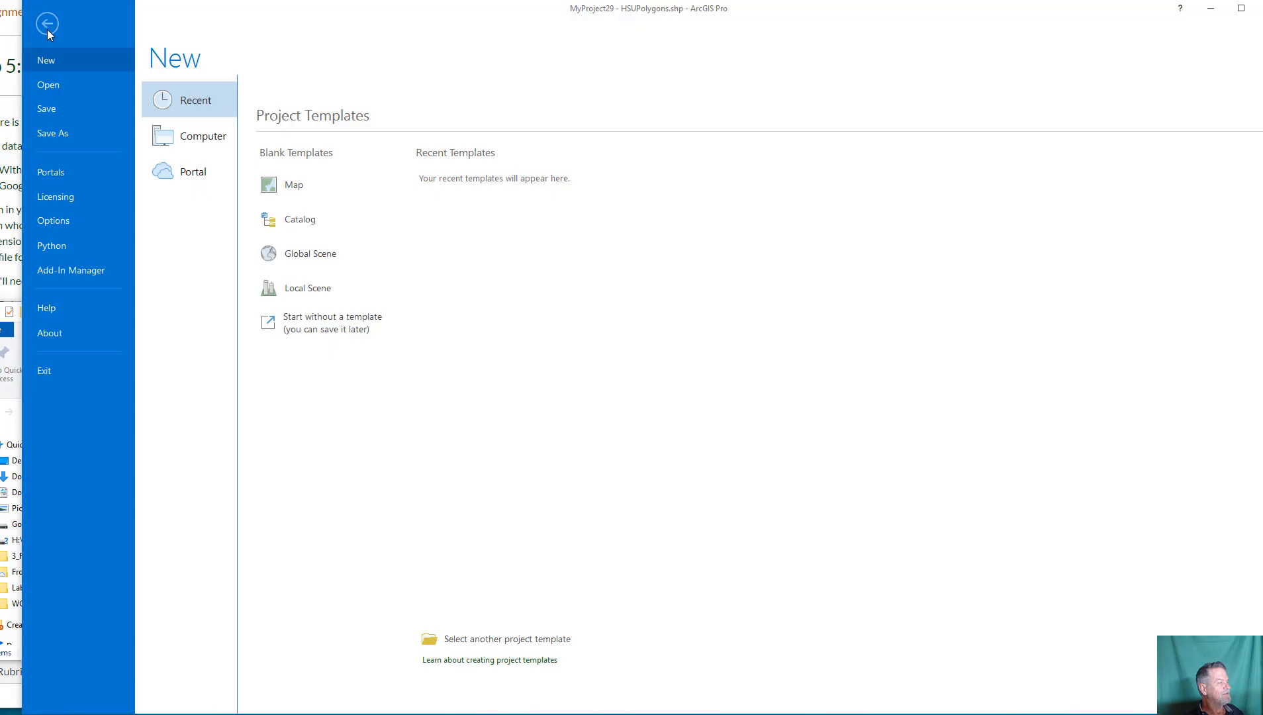
pyautogui.click(48, 33)
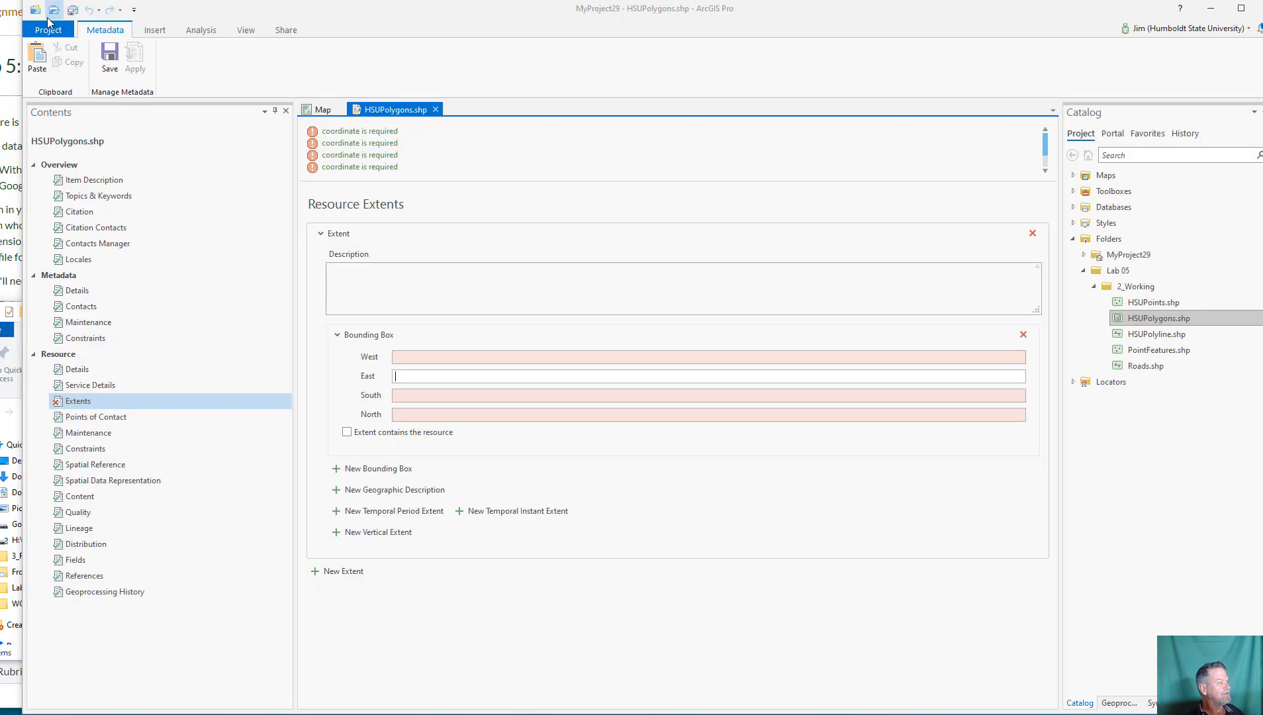
pyautogui.click(322, 110)
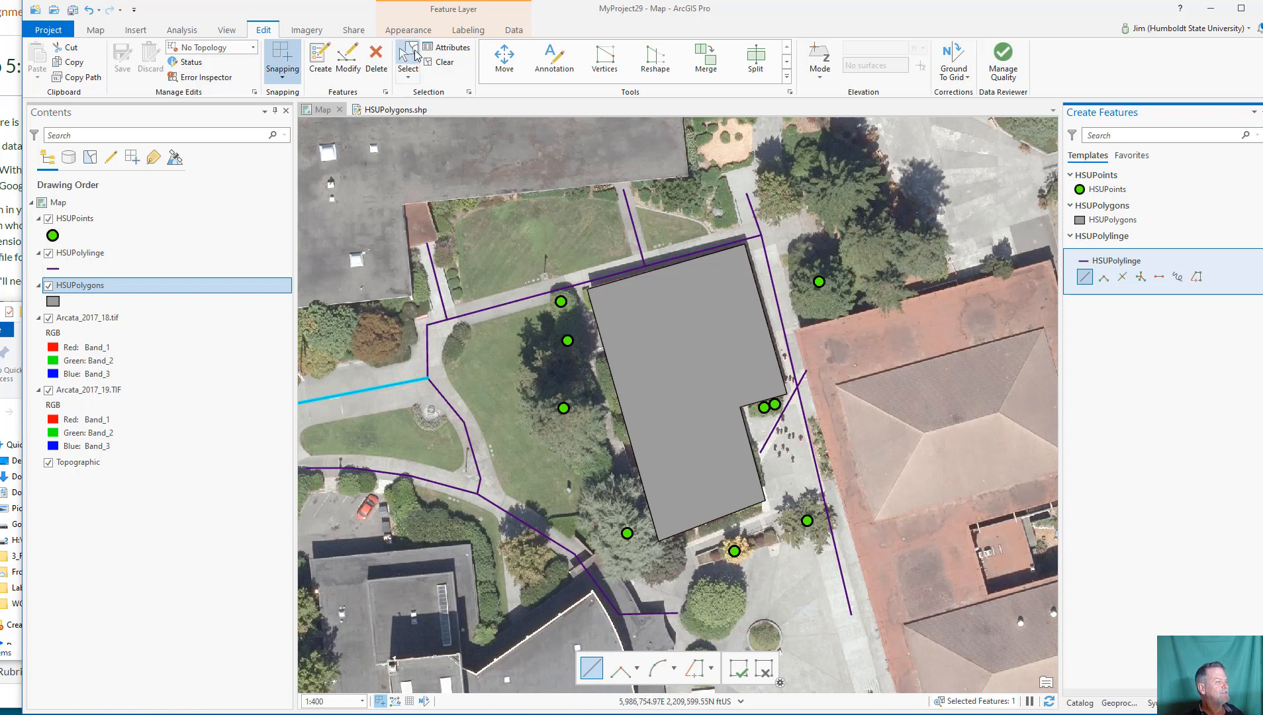
pyautogui.click(375, 109)
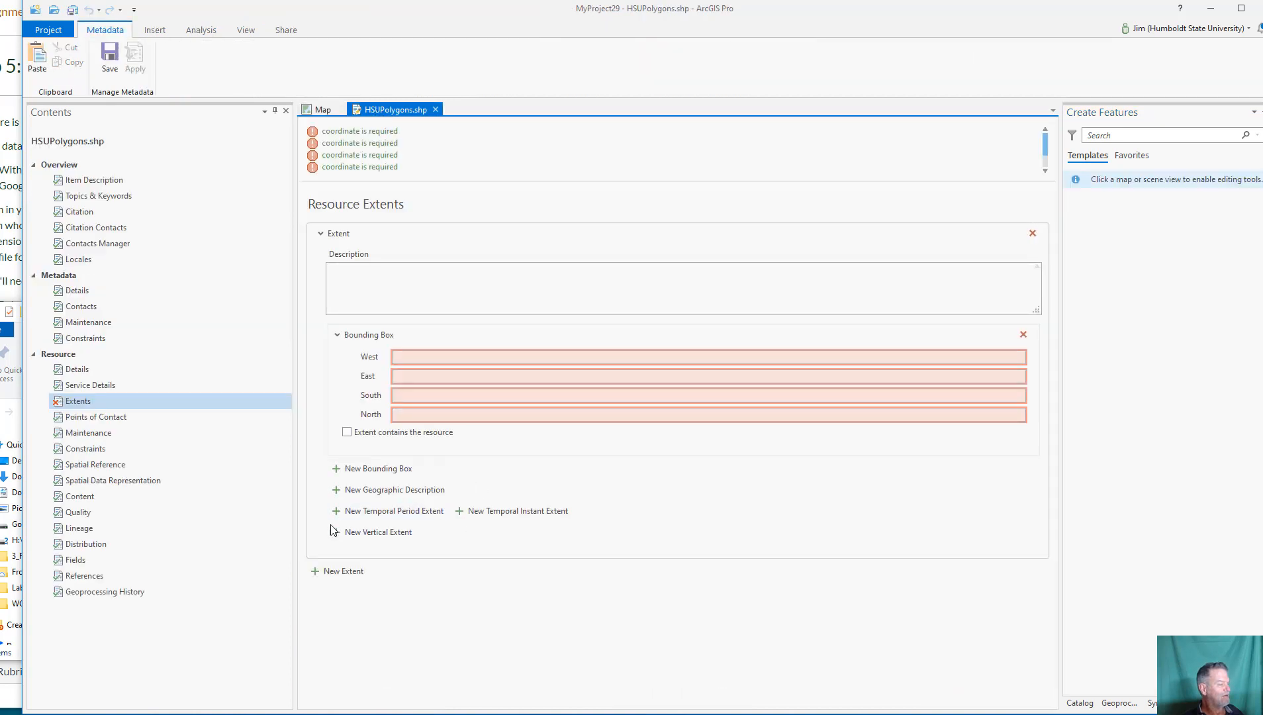
# - Add new entity and attributes details to the field metadata and label them "Name"
pyautogui.click(84, 562)
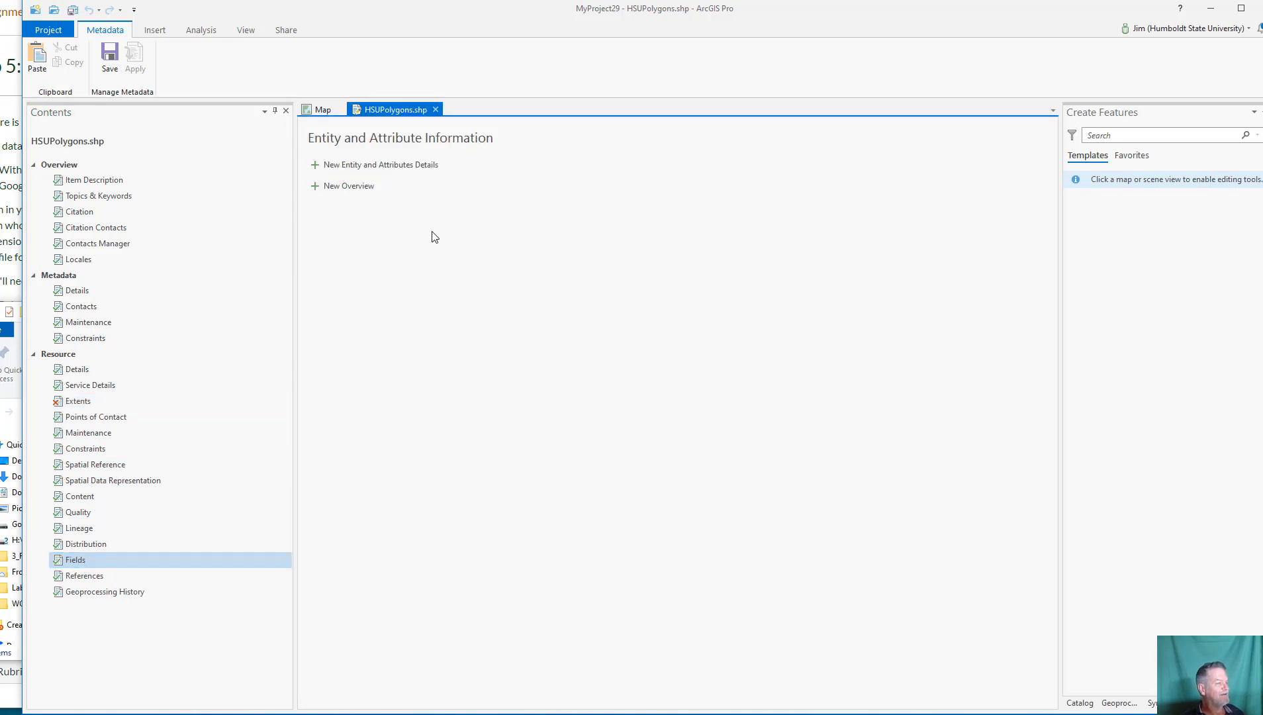
pyautogui.click(315, 166)
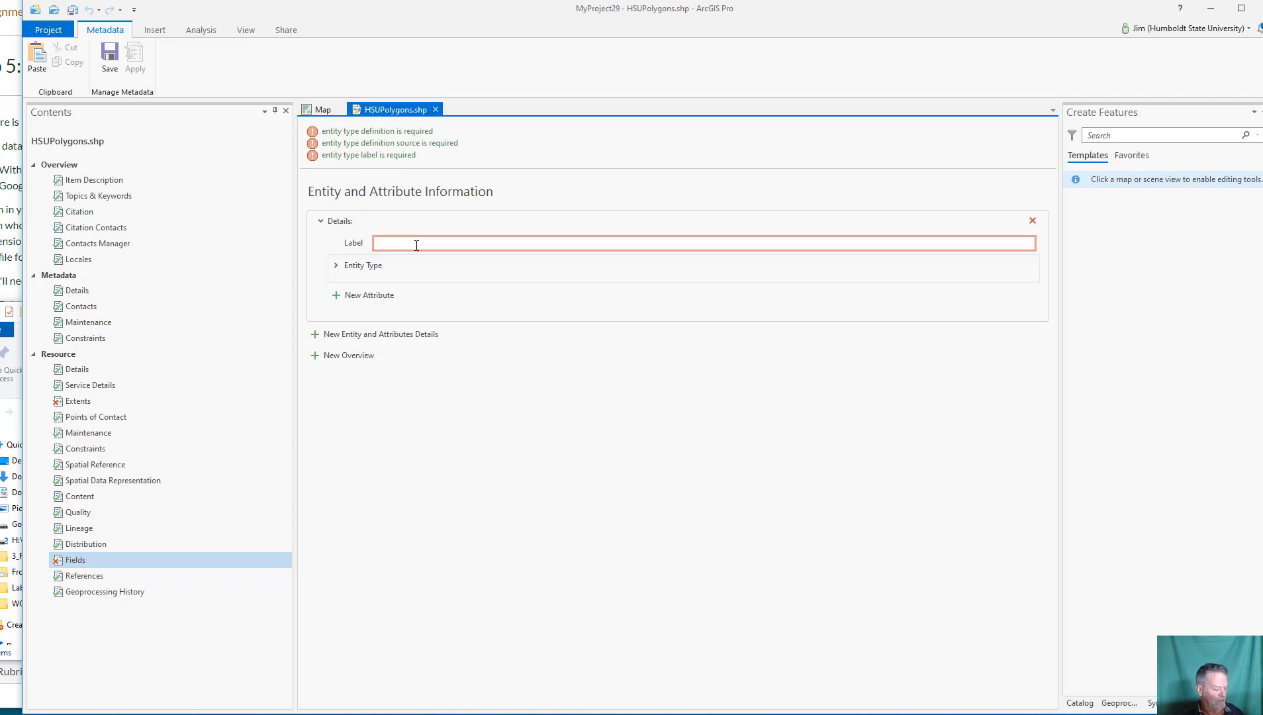
pyautogui.write('Name')
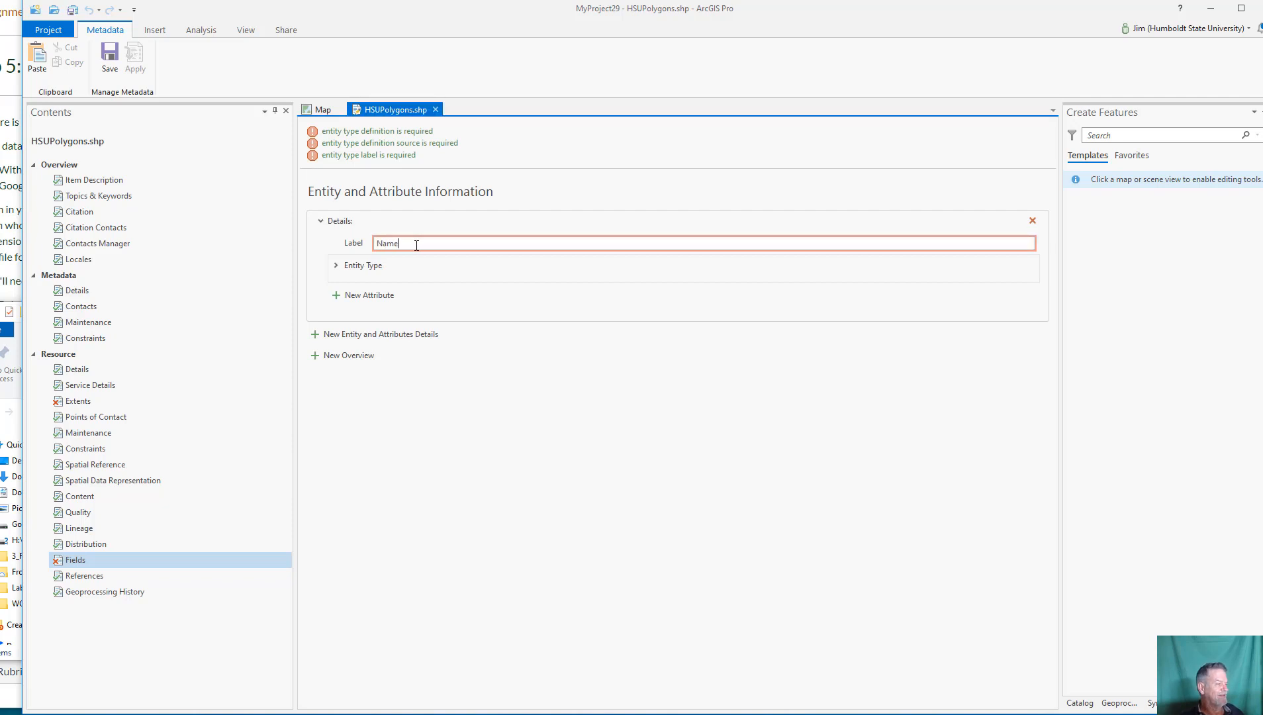
# - Set the entity type's definition to "Name of the feature" and its definition source to "HSU"
pyautogui.click(340, 258)
pyautogui.click(435, 310)
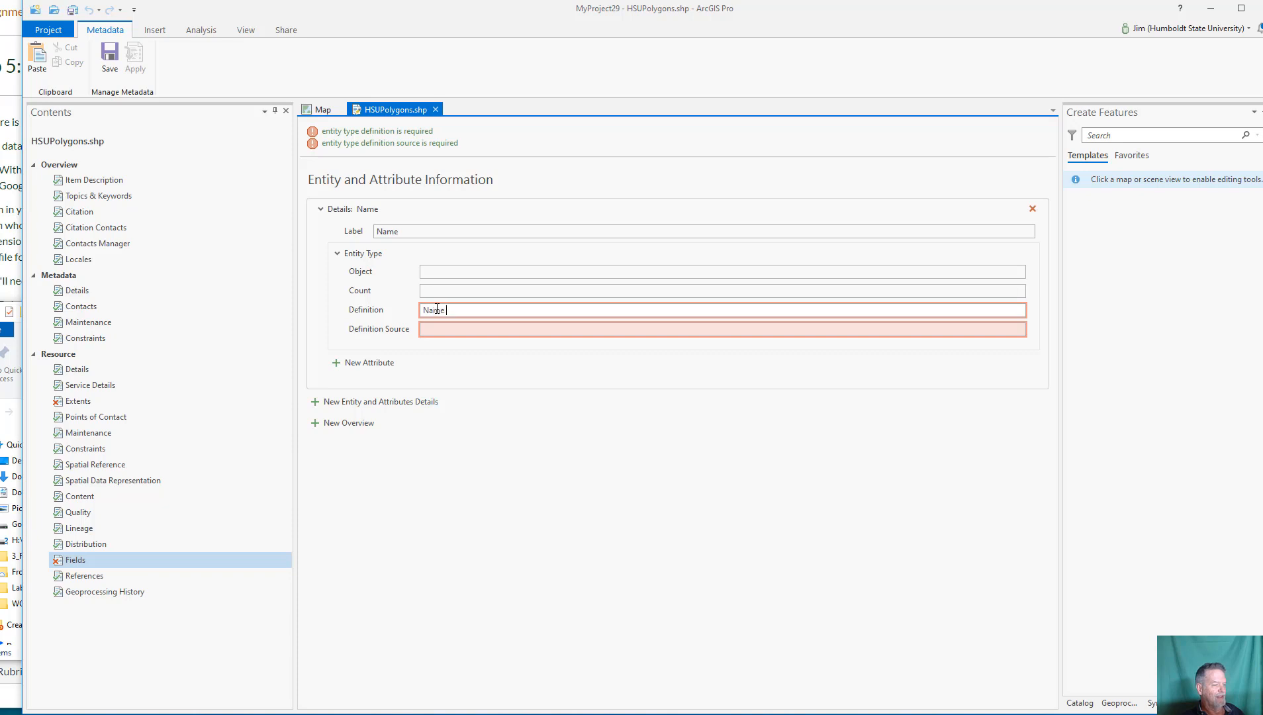
pyautogui.write('Name of the feature')
pyautogui.press('Tab')
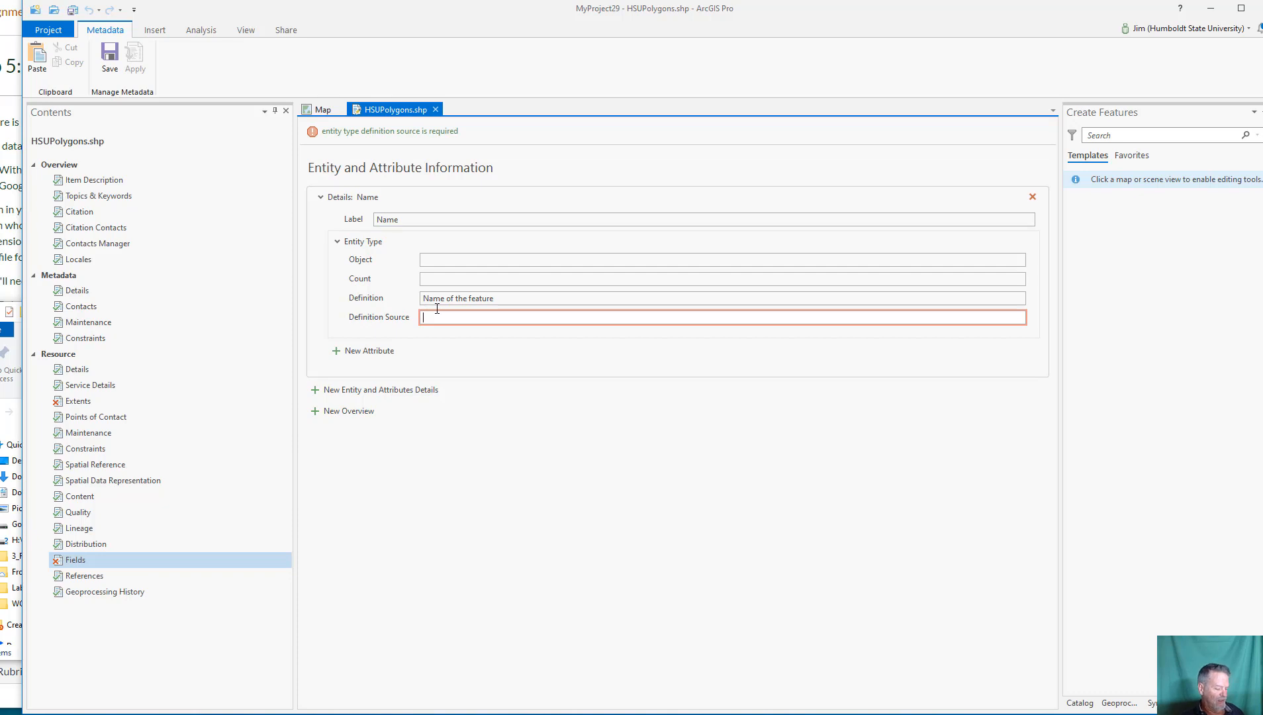
pyautogui.write('HSU')
pyautogui.press('Tab')
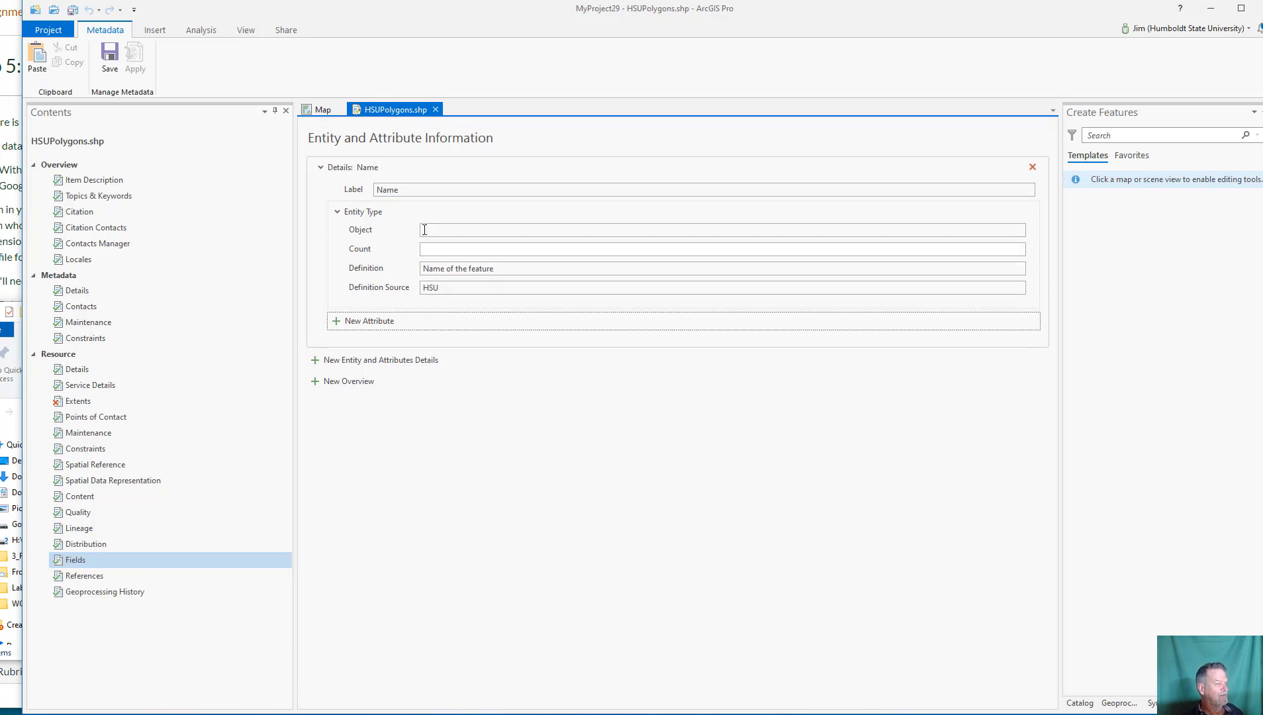
# - Close the HSUPolygons.shp metadata and save the changes
pyautogui.moveTo(436, 192); pyautogui.dragTo(324, 190)
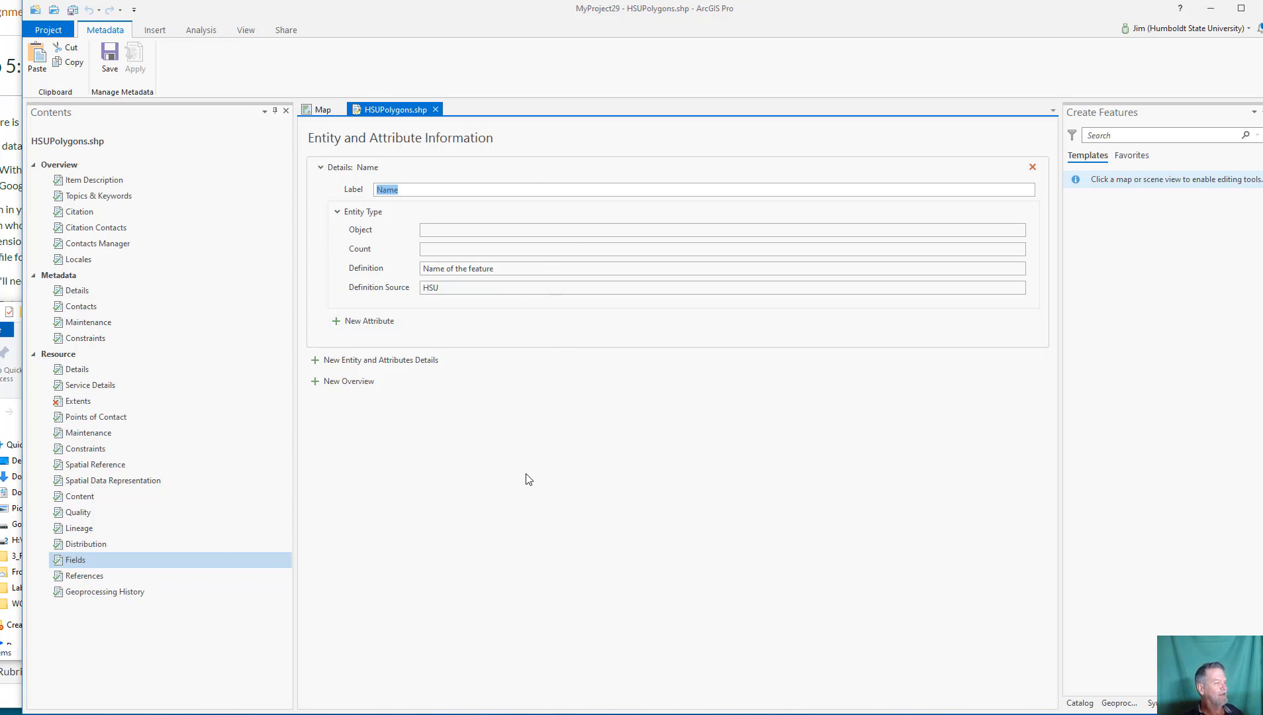
pyautogui.click(434, 109)
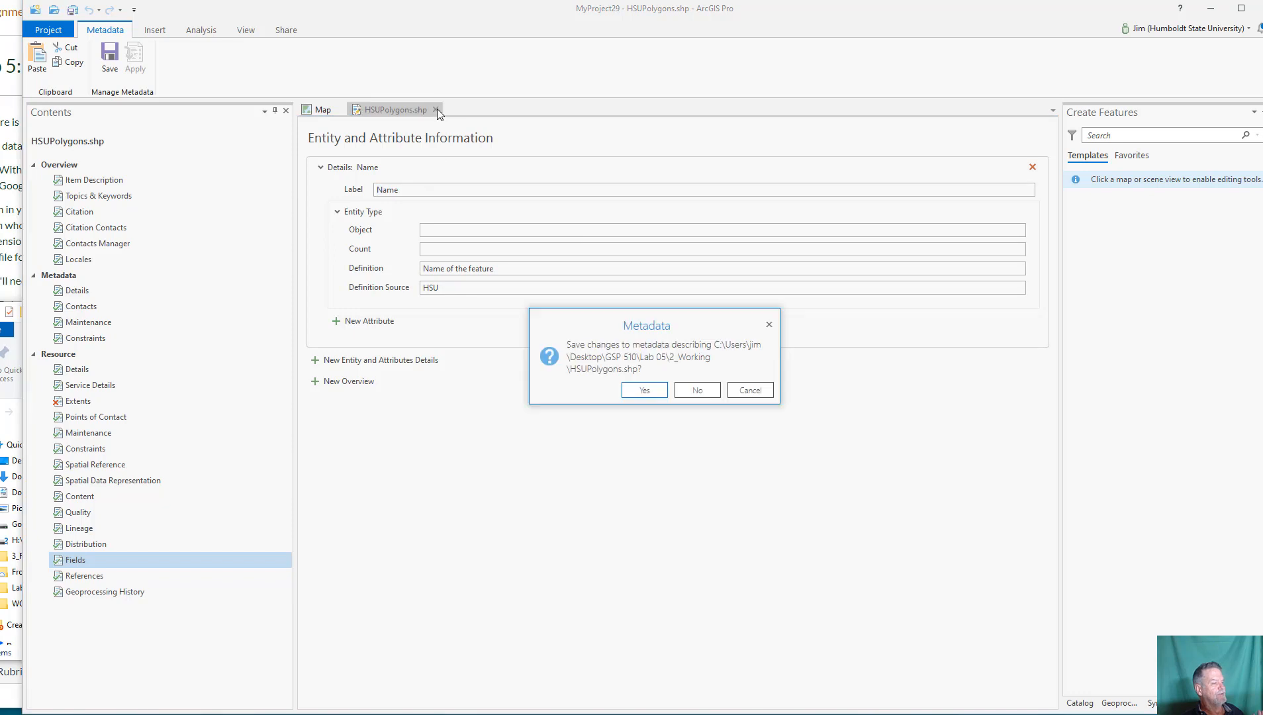
pyautogui.click(644, 389)
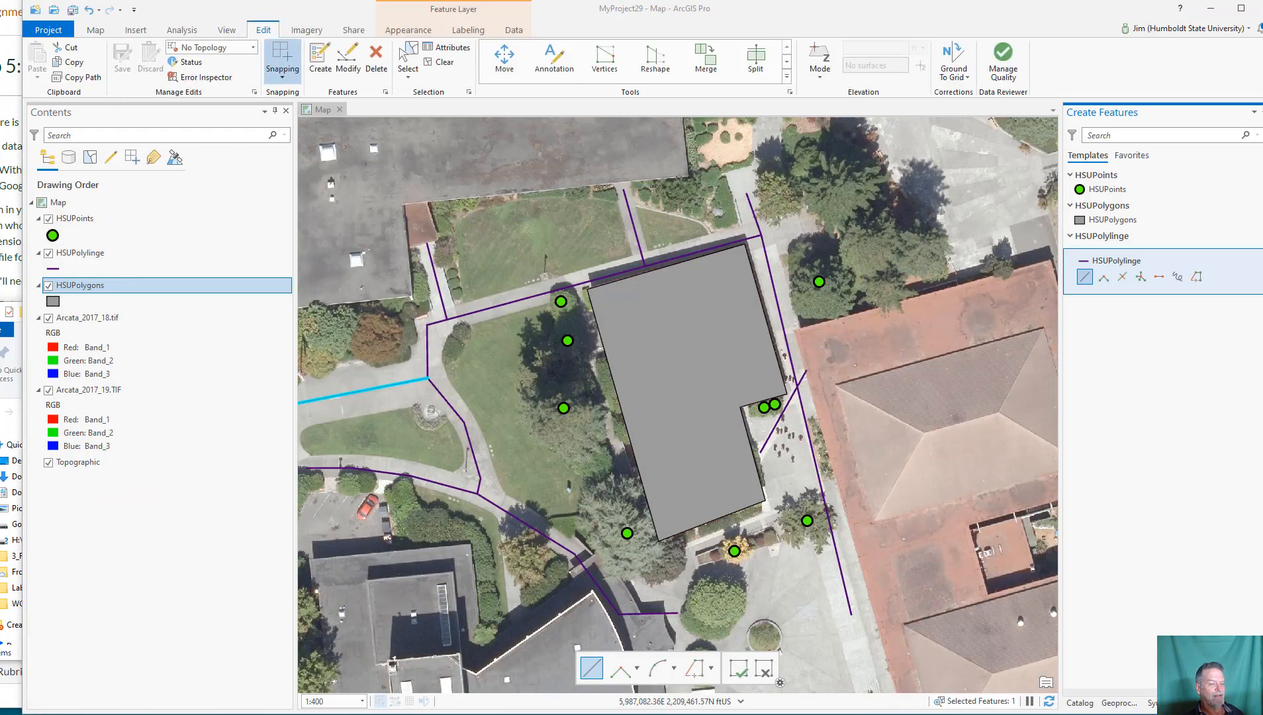
# - Switch to the 2_Working folder in File Explorer and select all HSUPoints files, widening the Name column to show full file names
pyautogui.moveTo(1262, 384)
pyautogui.mouseDown()
pyautogui.moveTo(1223, 384)
pyautogui.moveTo(1240, 386)
pyautogui.mouseUp()
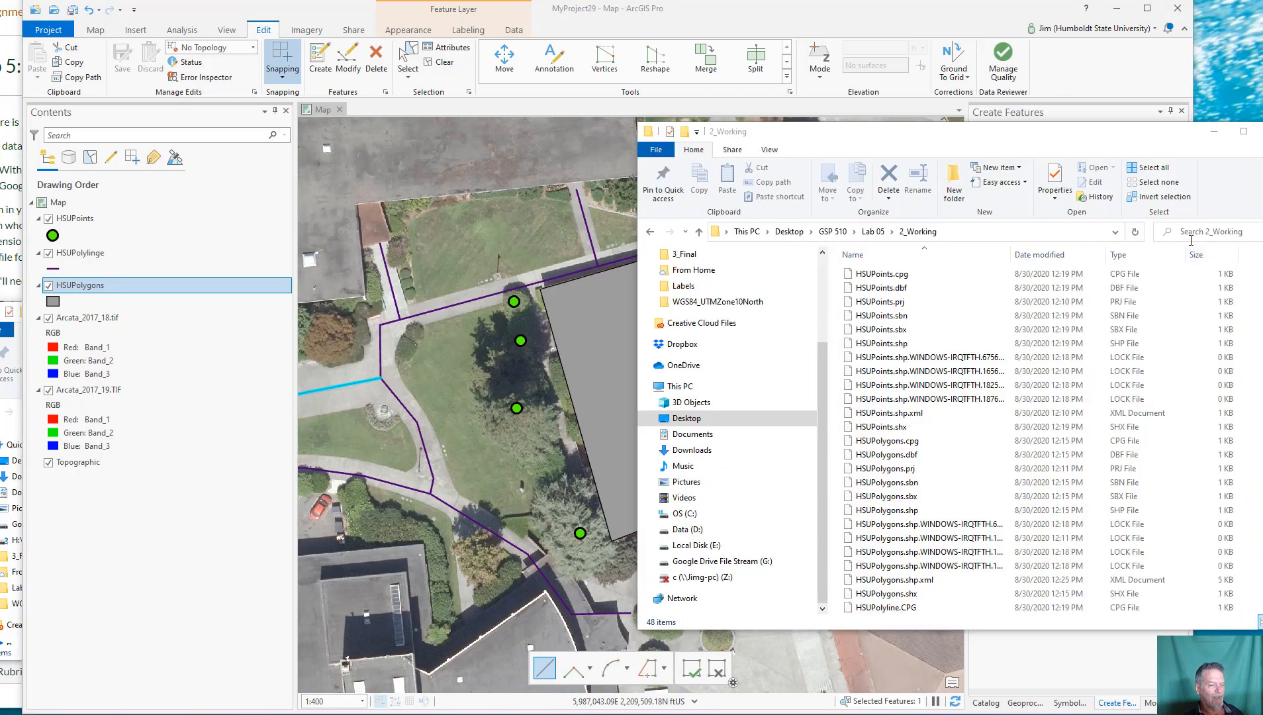
pyautogui.click(892, 415)
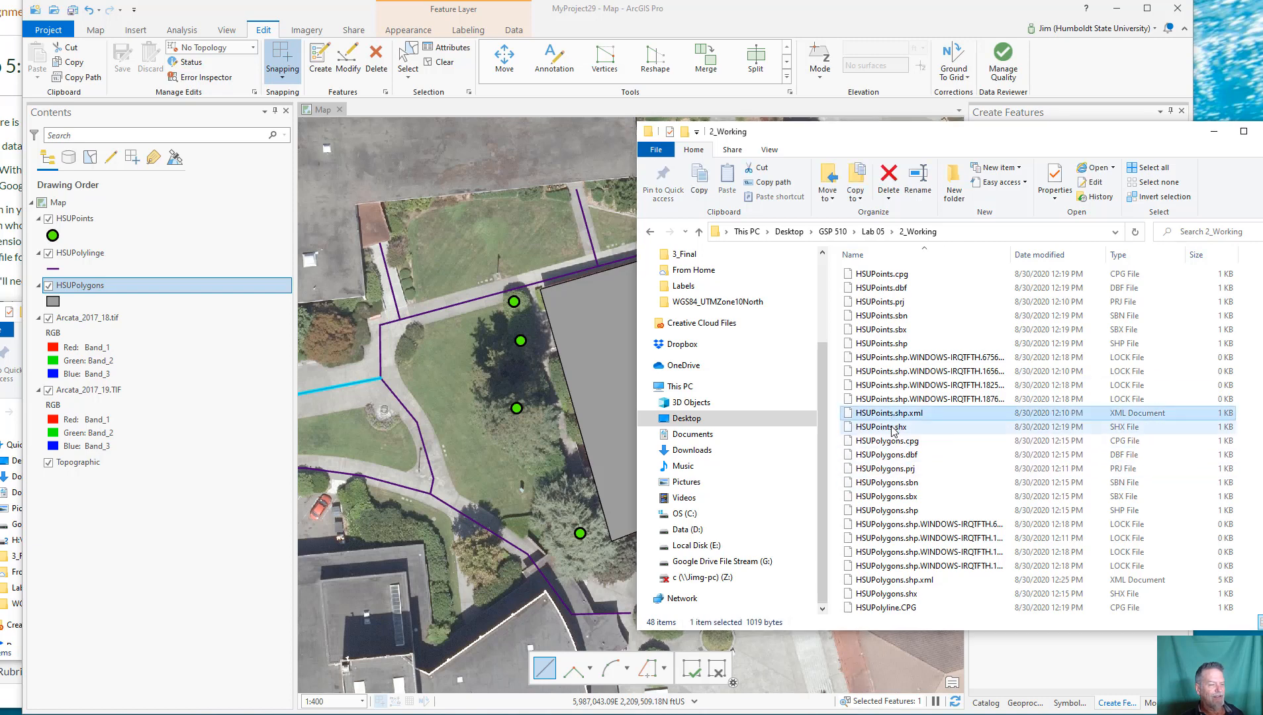
pyautogui.click(893, 427)
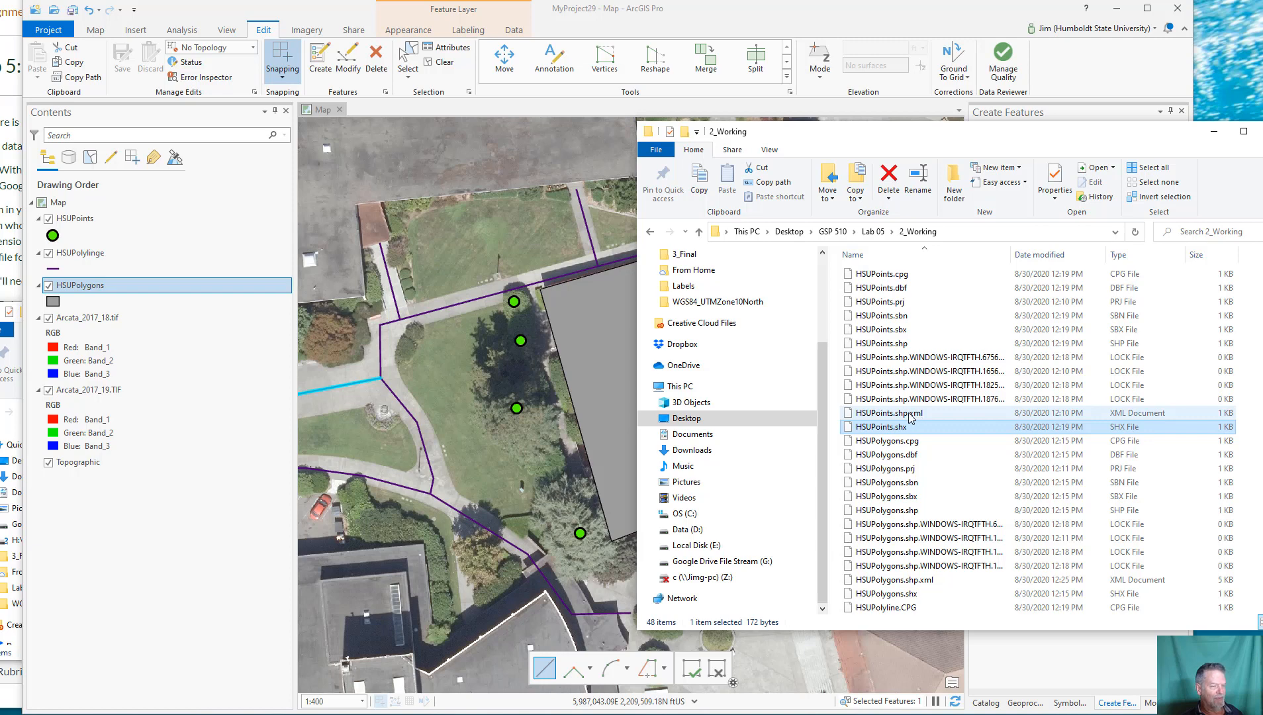
pyautogui.keyDown('shift'); pyautogui.click(889, 280); pyautogui.keyUp('shift')
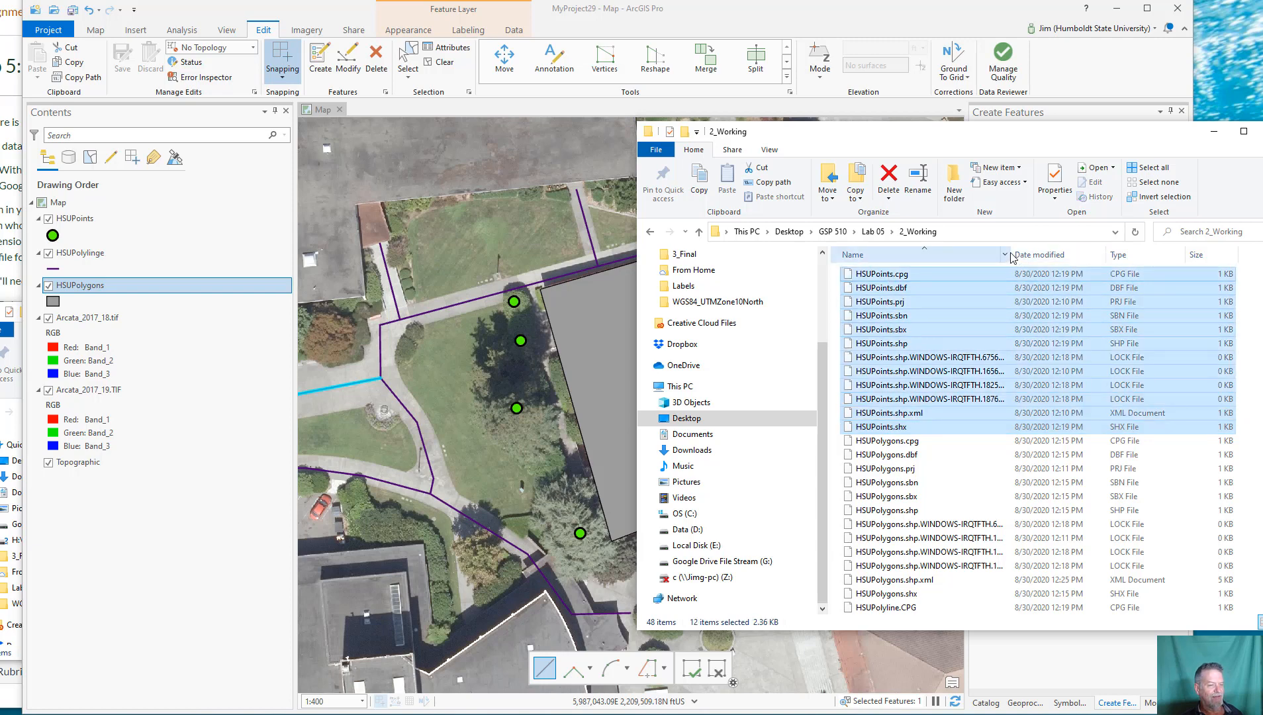
pyautogui.moveTo(1009, 255); pyautogui.dragTo(1110, 252)
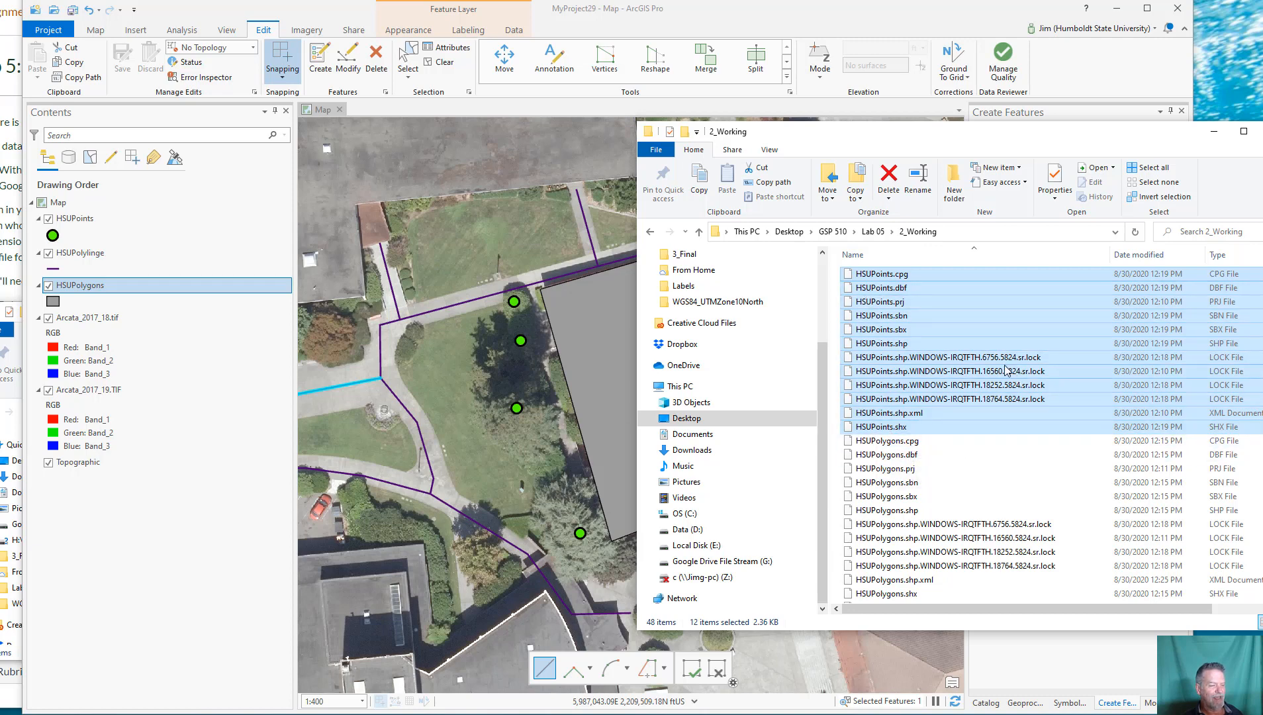
# - Examine the individual HSUPoints files, including the .shp.xml, .dbf, .shp, .prj and .sr.lock files
pyautogui.click(904, 416)
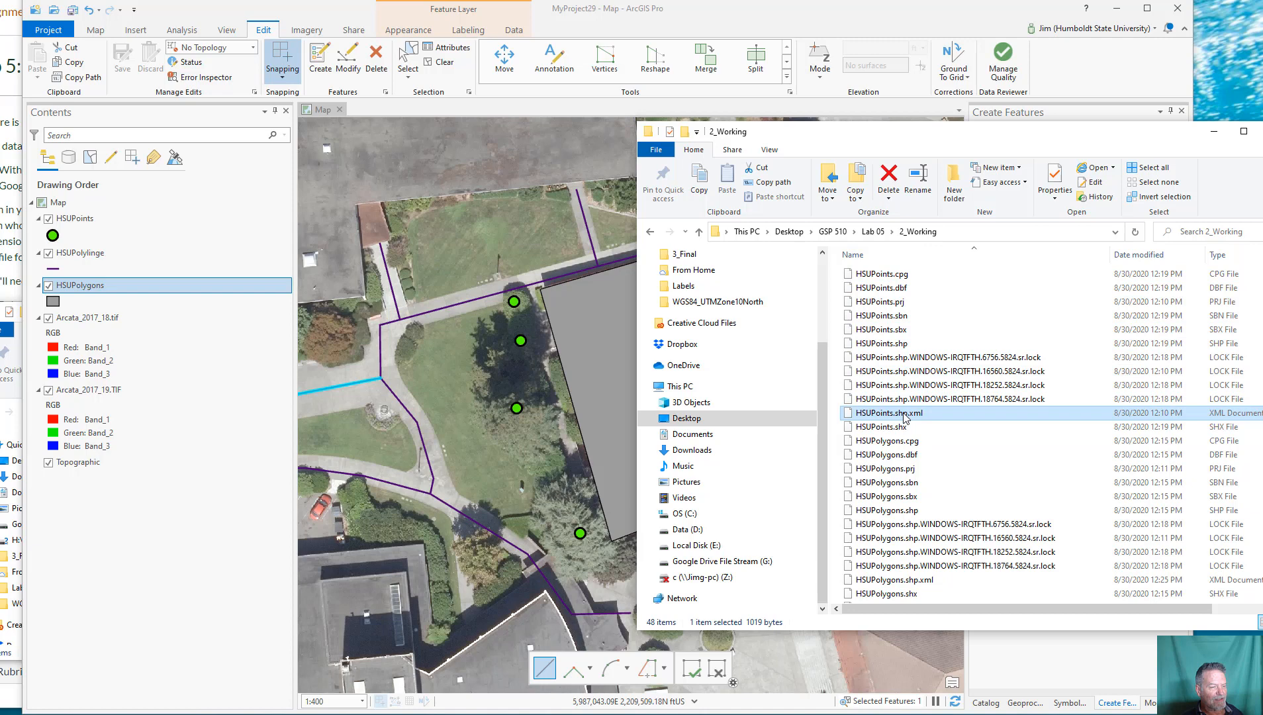
pyautogui.click(896, 289)
pyautogui.click(895, 343)
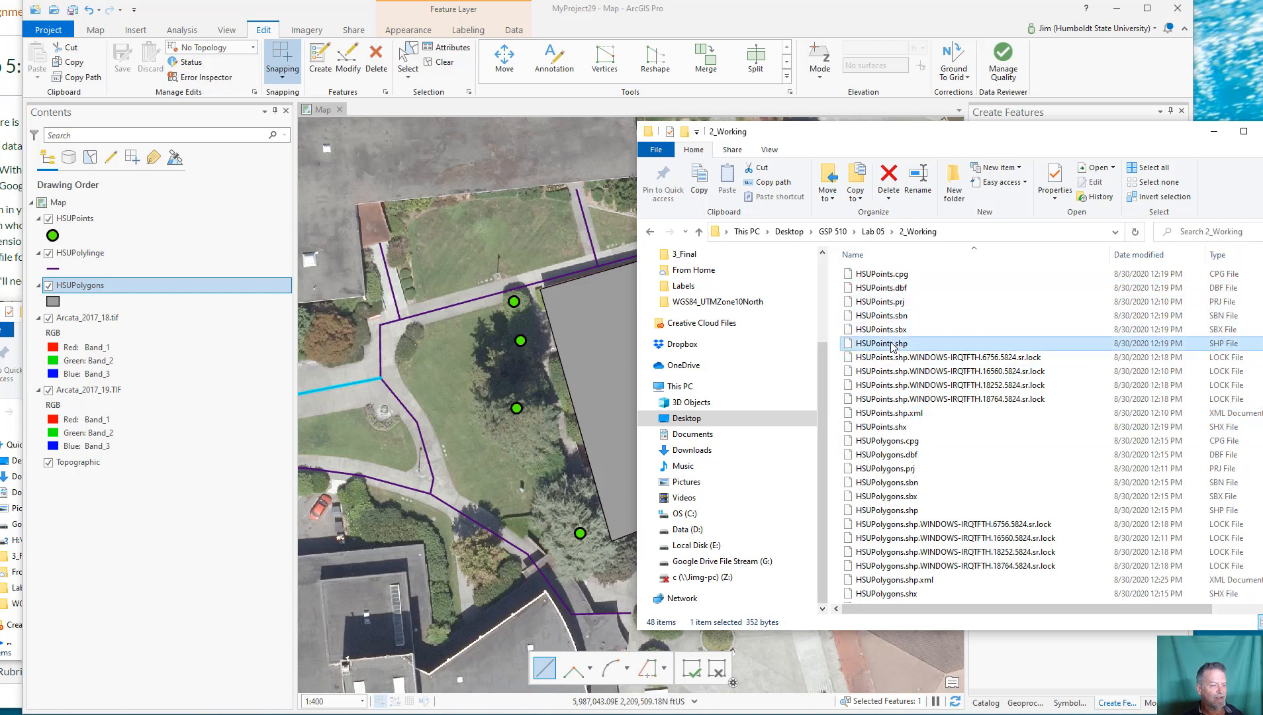
pyautogui.click(911, 303)
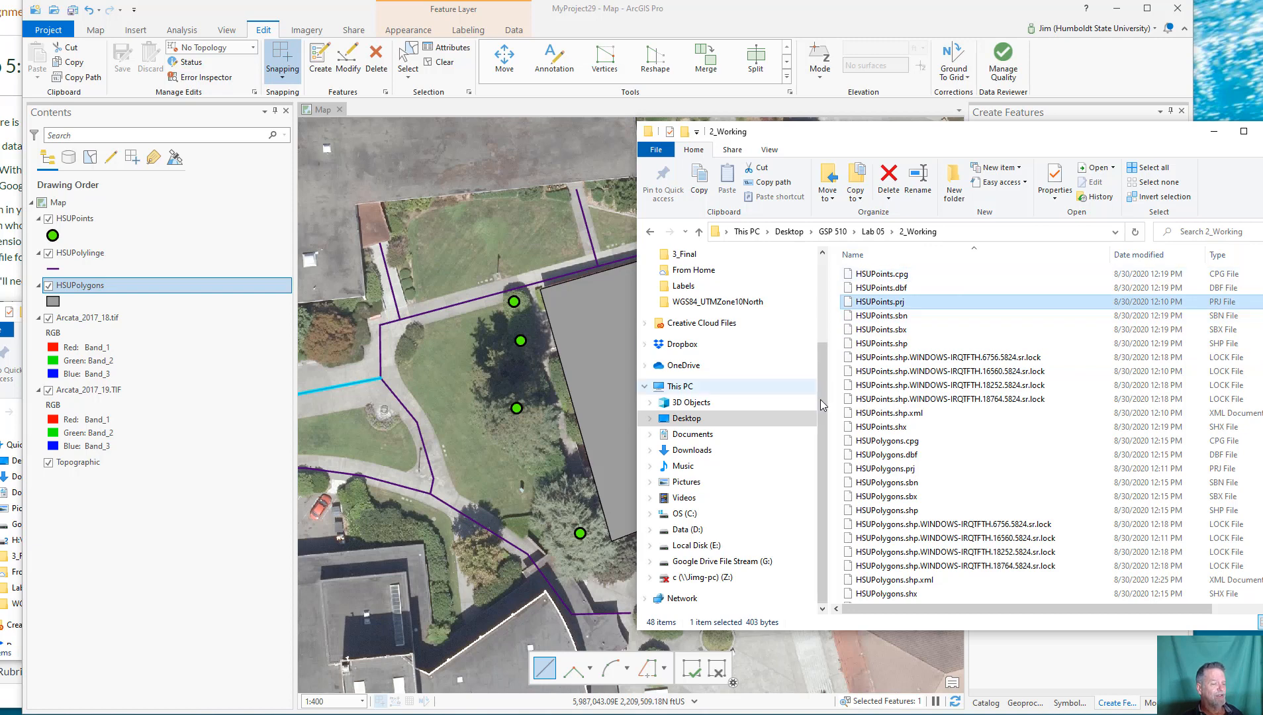
pyautogui.click(904, 357)
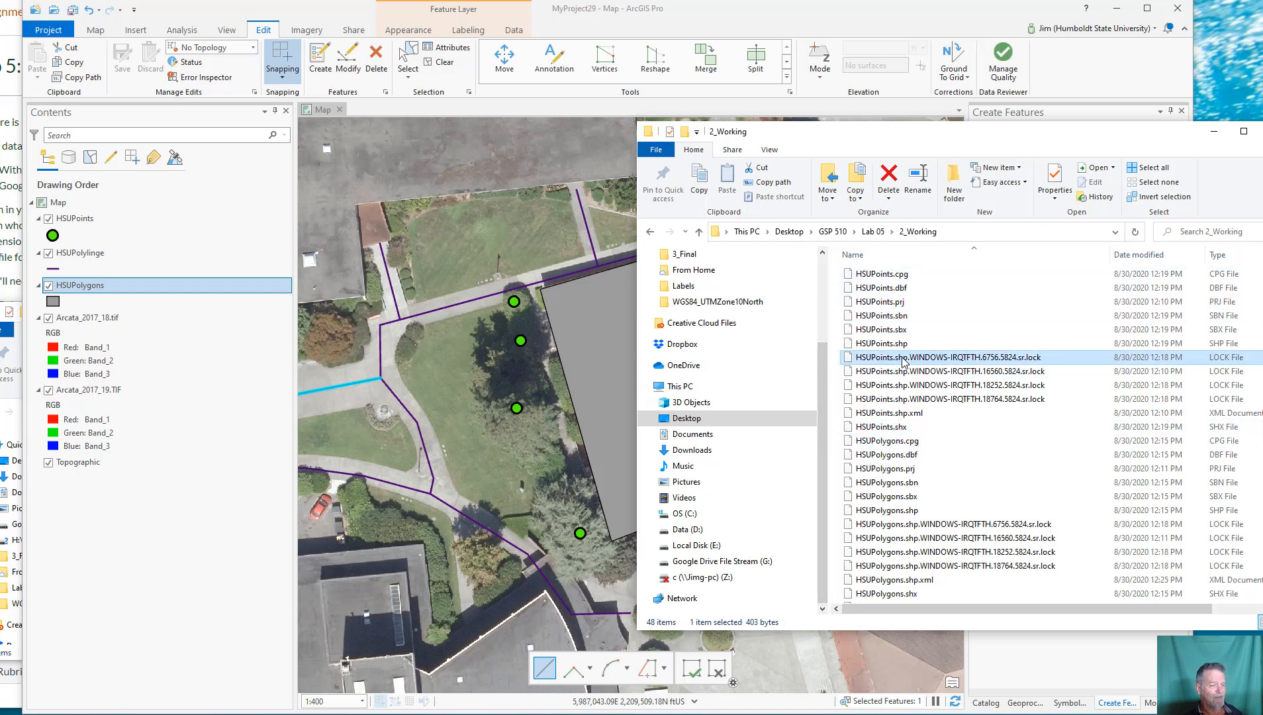
pyautogui.keyDown('shift'); pyautogui.click(910, 387); pyautogui.keyUp('shift')
# - Close ArcGIS Pro and save the project changes
pyautogui.click(1176, 8)
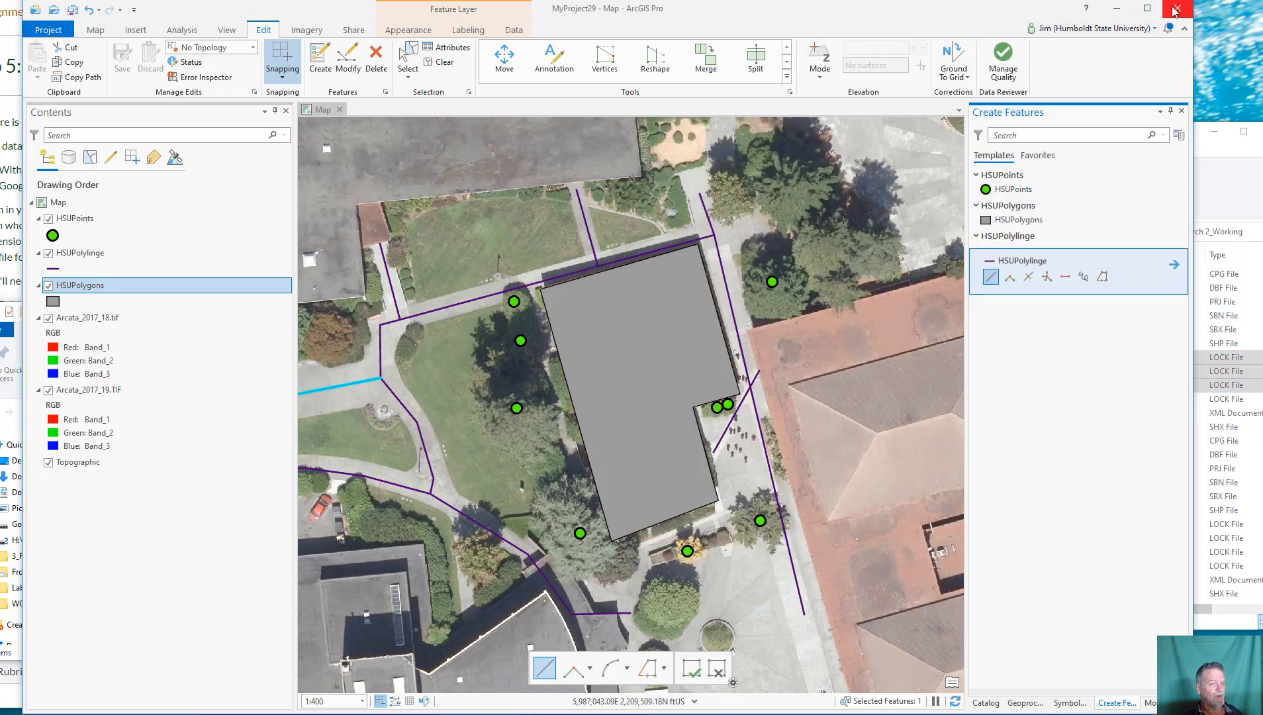
pyautogui.click(599, 389)
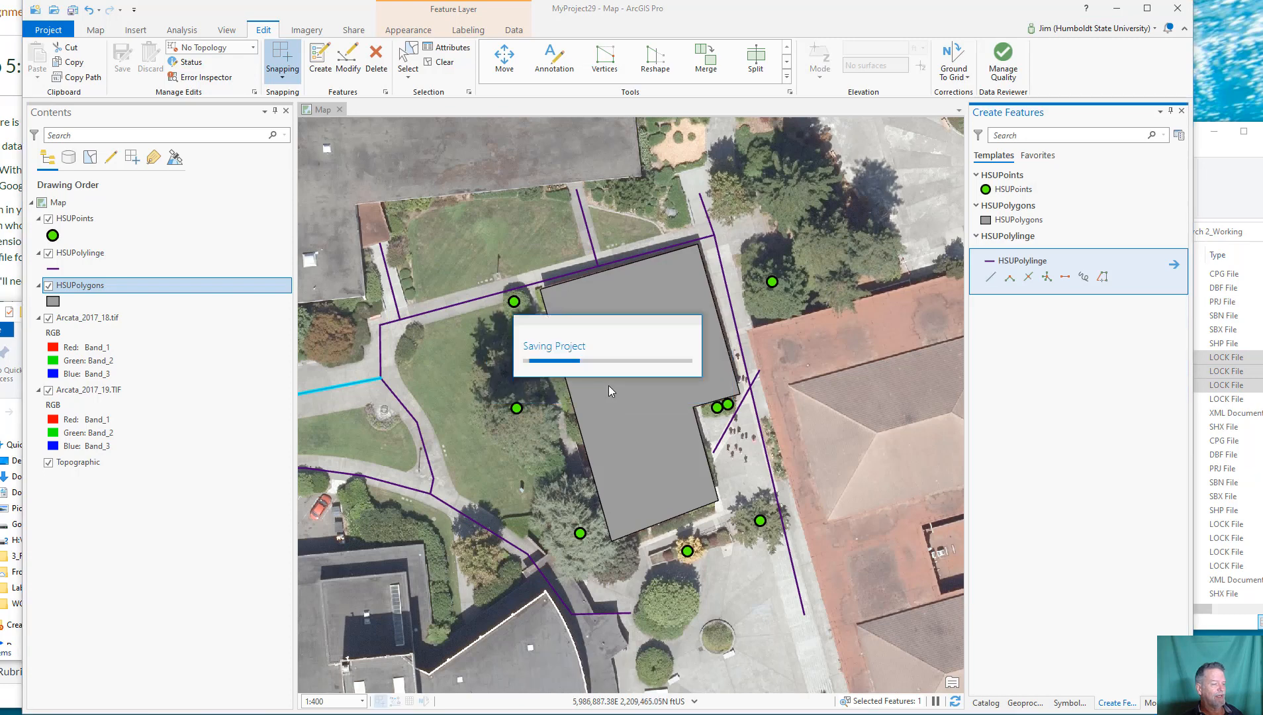